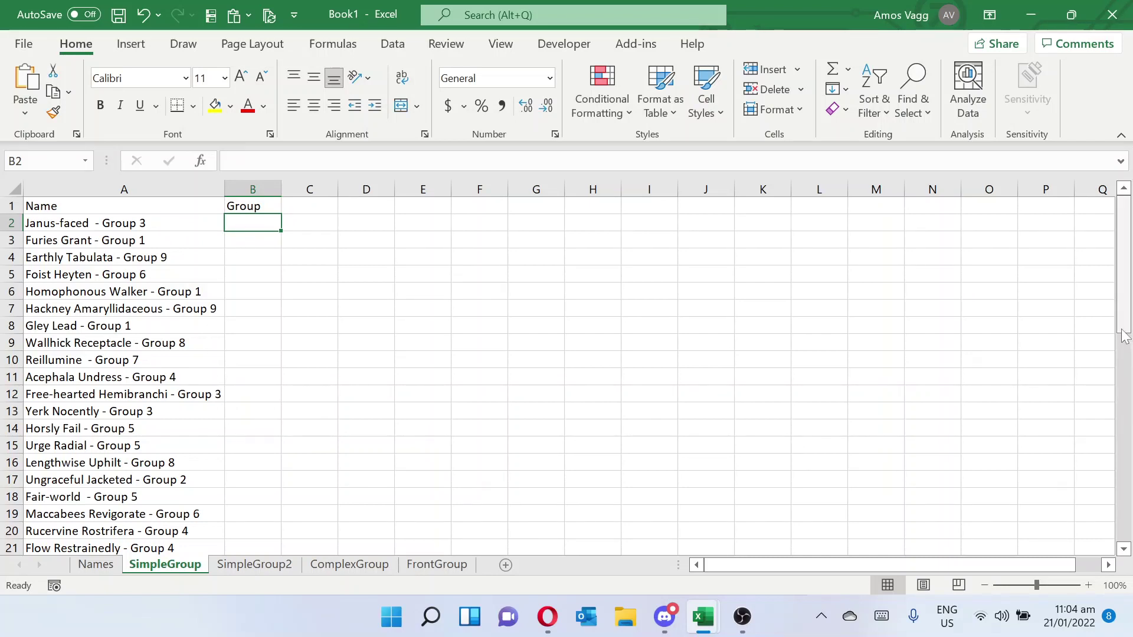
- Enter =RIGHT(A2,1) in B2 and fill it down the Group column
left_click_drag(1123, 336, 1092, 263)
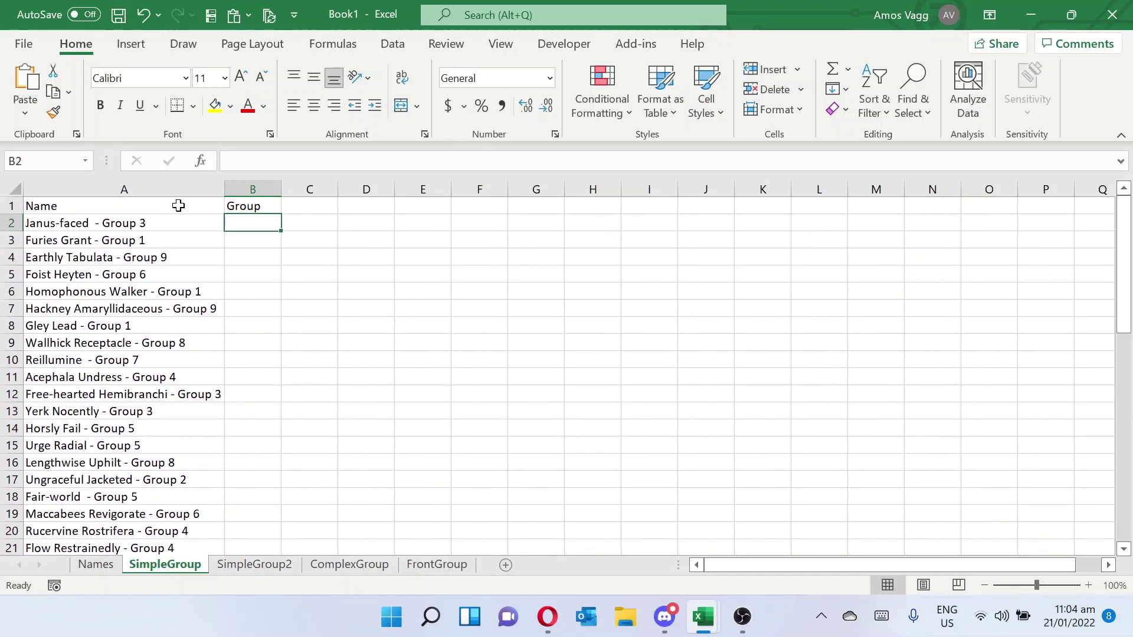
type("=")
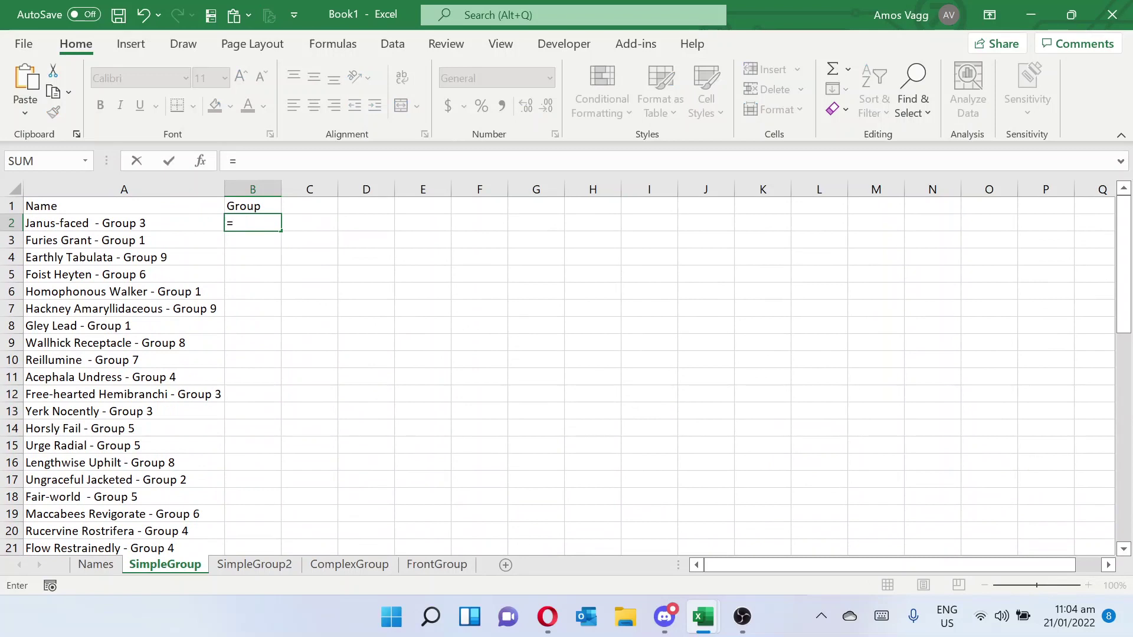
type("righ")
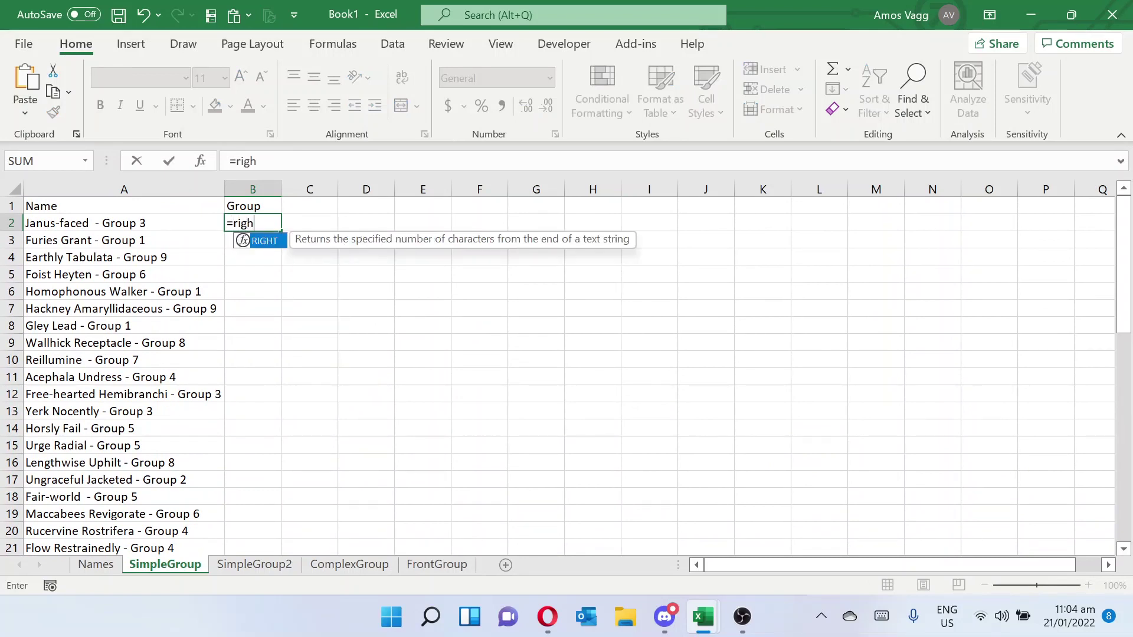
key("Tab")
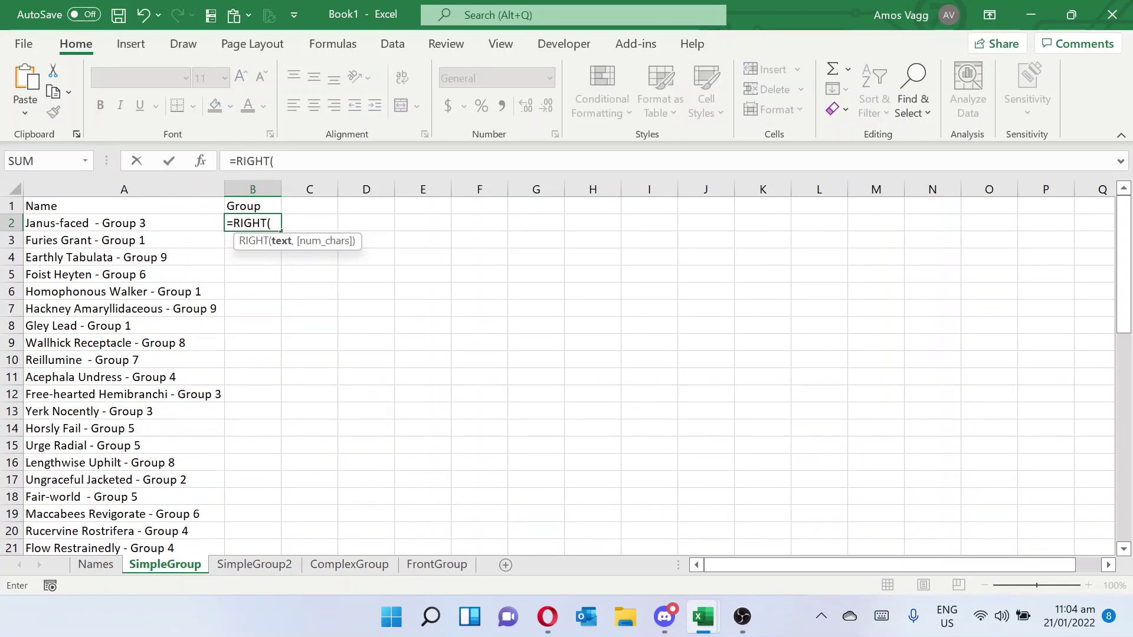
left_click(208, 225)
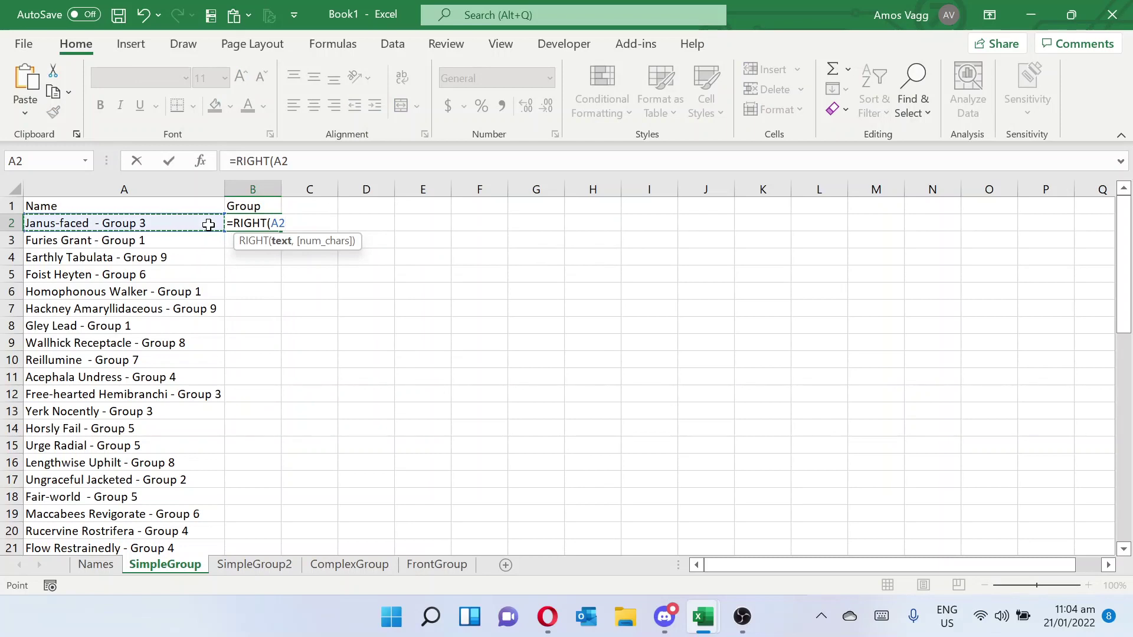
type(",")
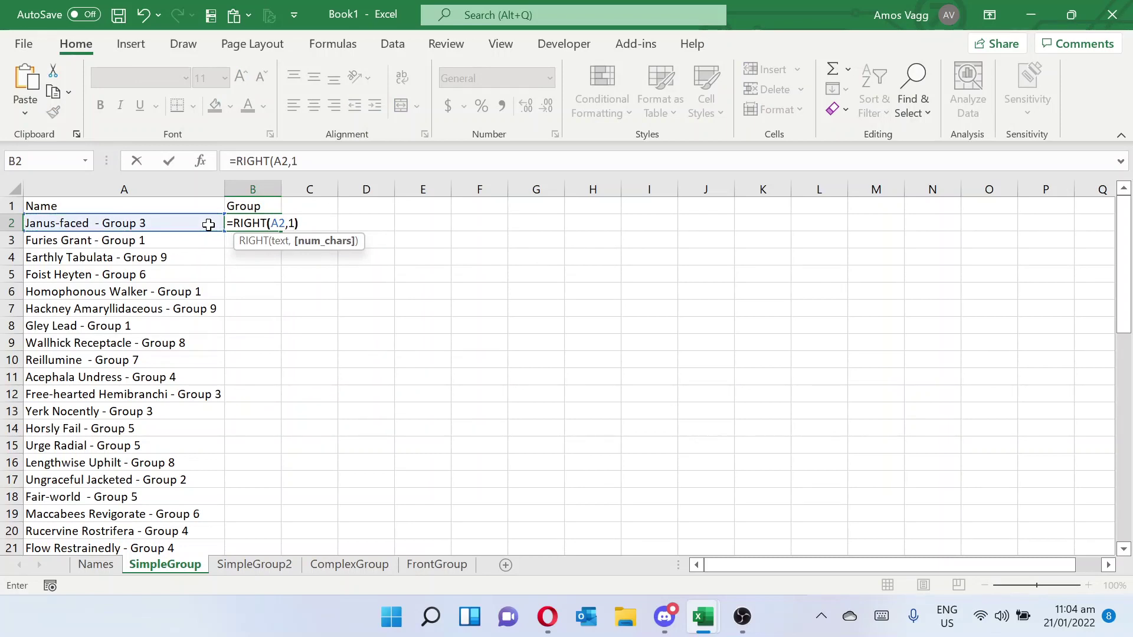
type("1")
key("Return")
left_click(254, 223)
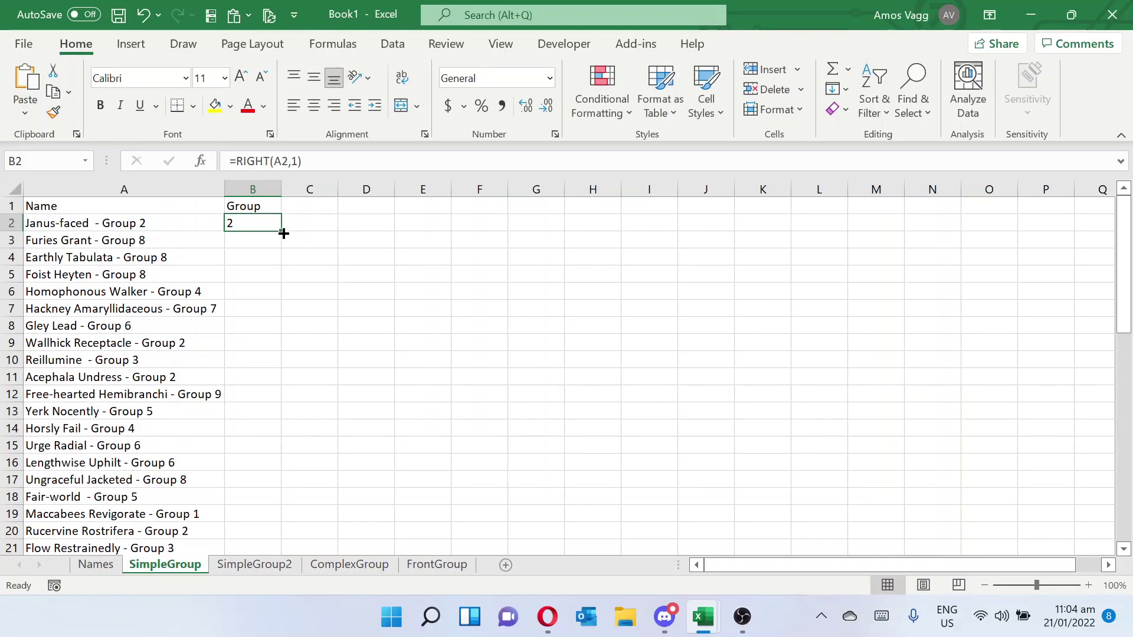
double_click(281, 234)
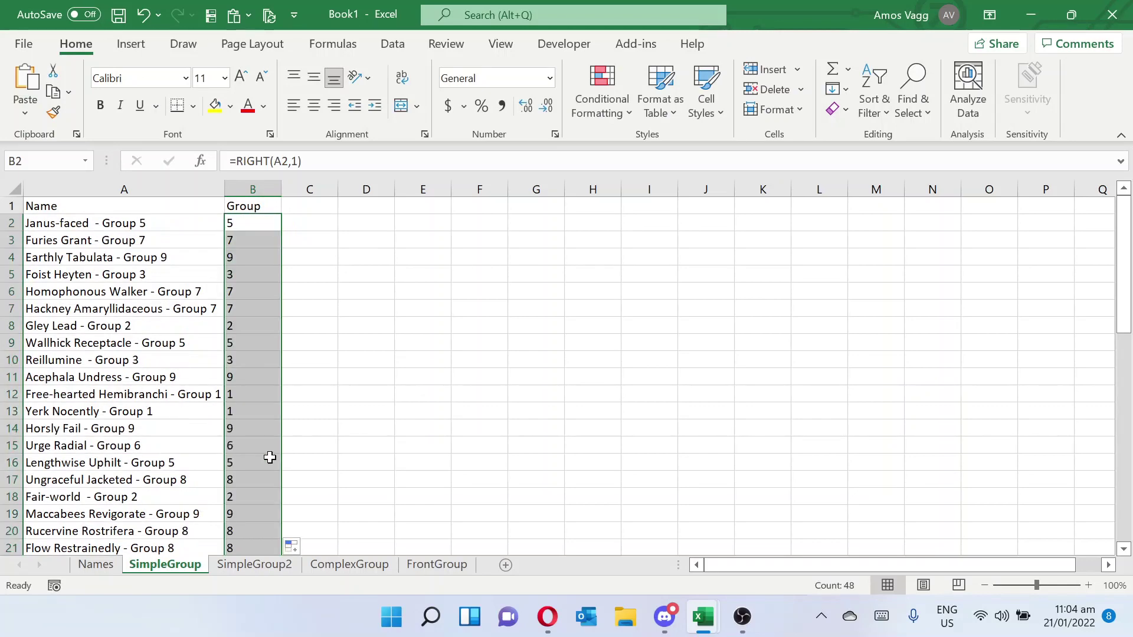
- On SimpleGroup2, enter =RIGHT(A2,3) in B2 and fill it down column B
left_click(257, 571)
left_click(273, 222)
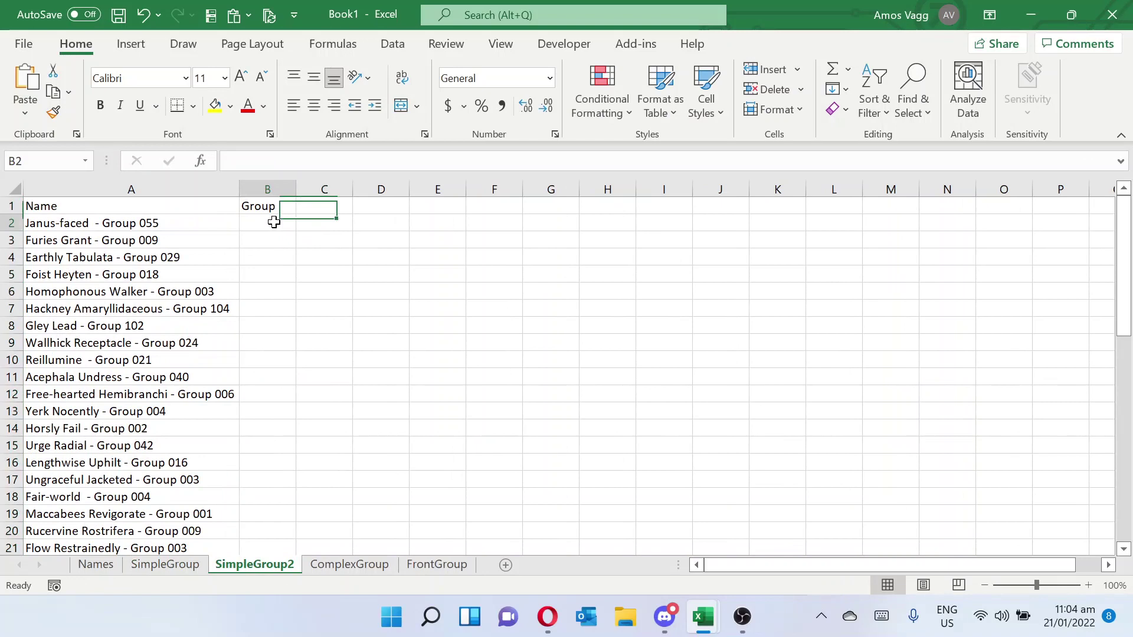
type("=RIGHT(")
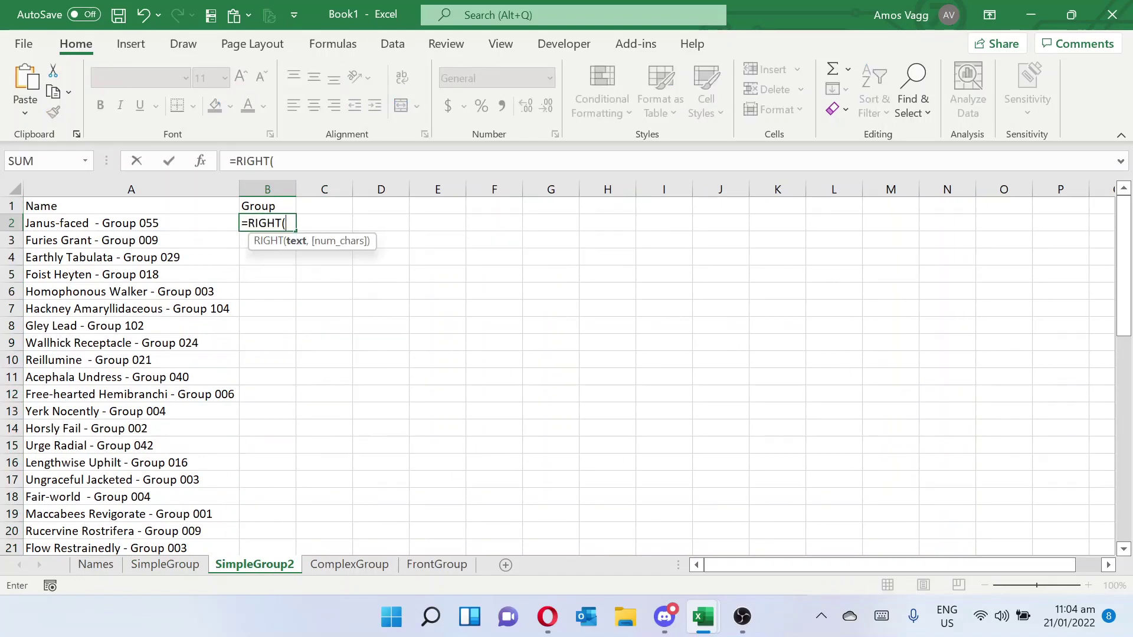
left_click(203, 223)
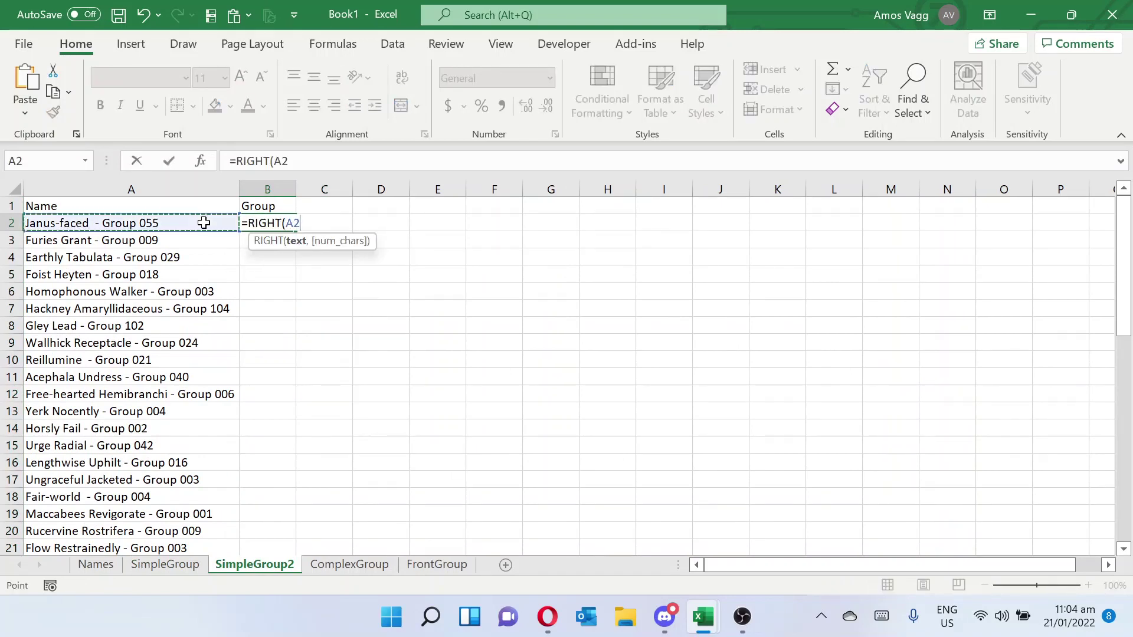
type(",3")
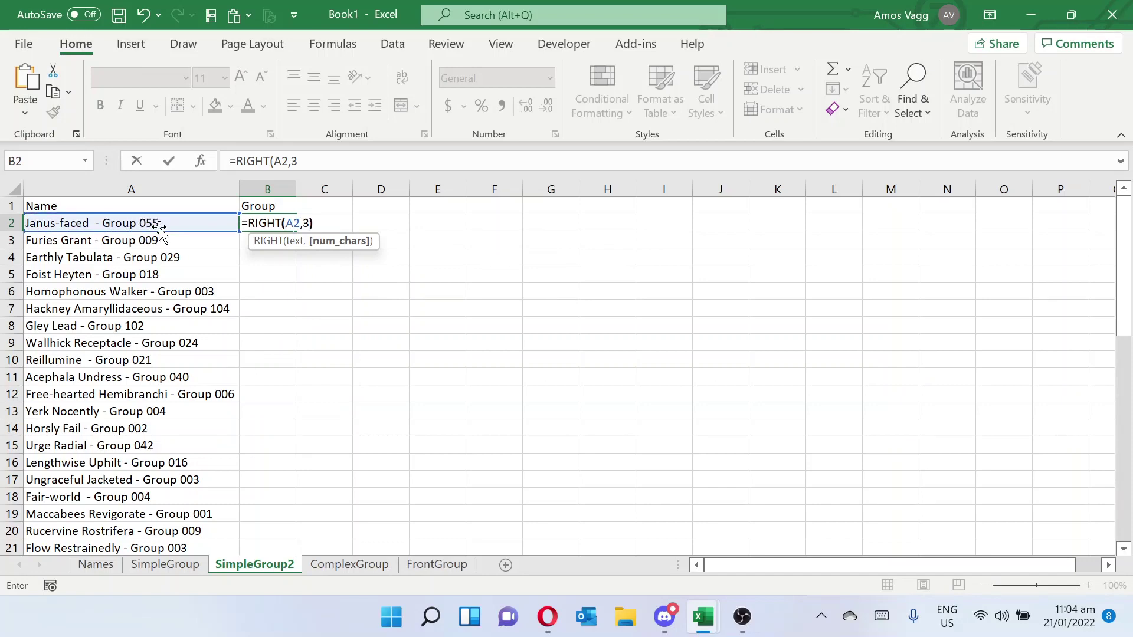
type(")")
key("Return")
left_click(281, 223)
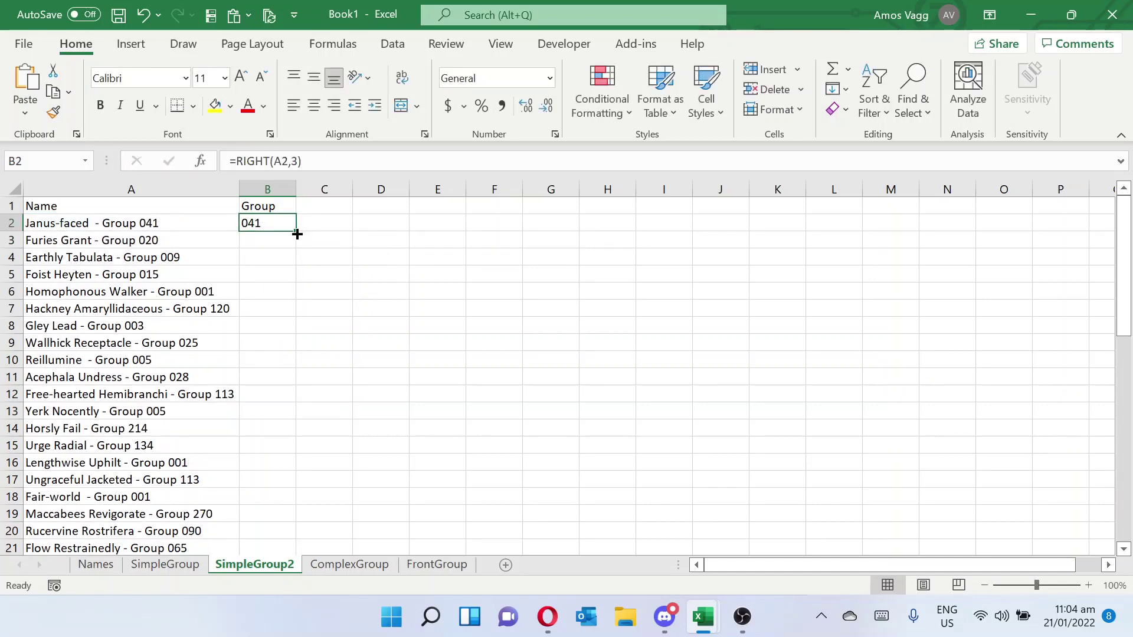
double_click(297, 234)
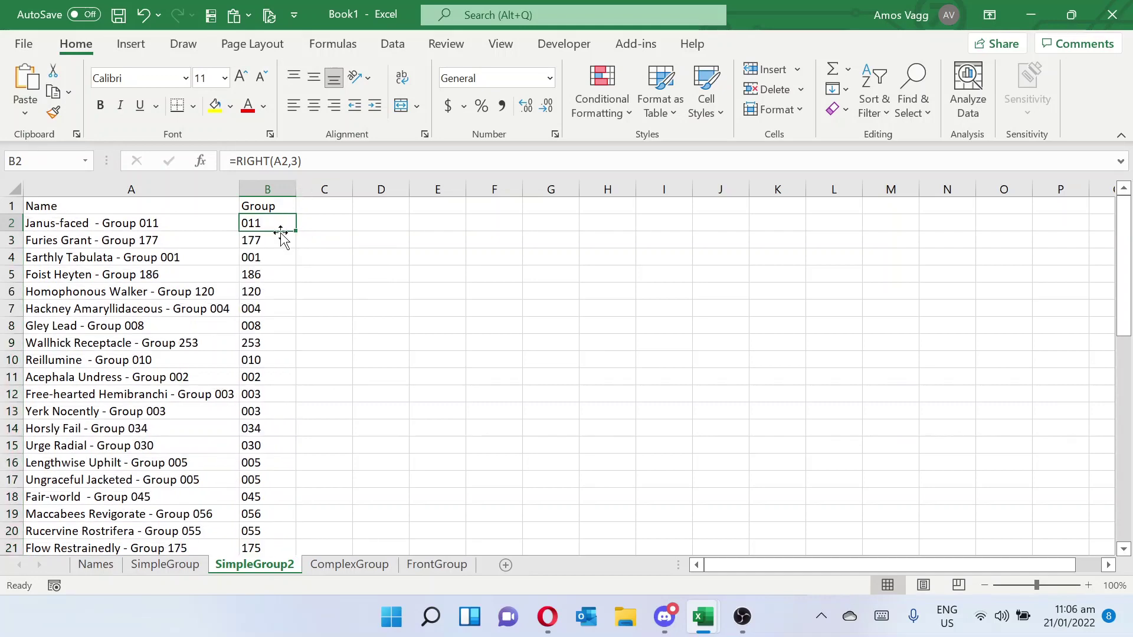
- Change B2 to =RIGHT(A2,3)*1 for real numbers and refill column B
double_click(277, 224)
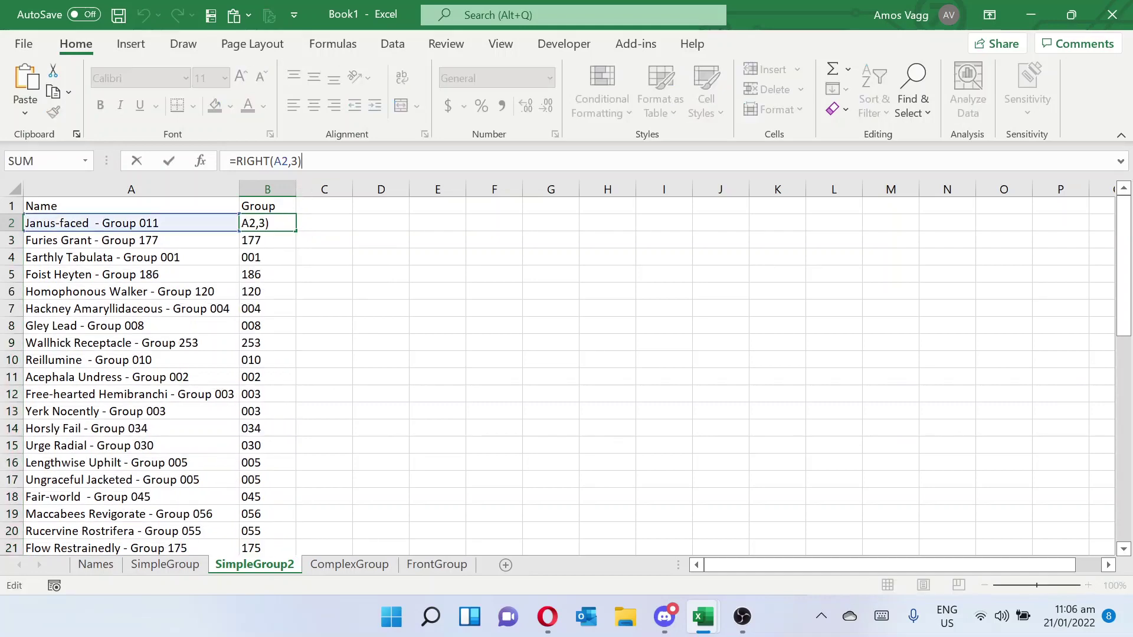
type("*1")
key("Return")
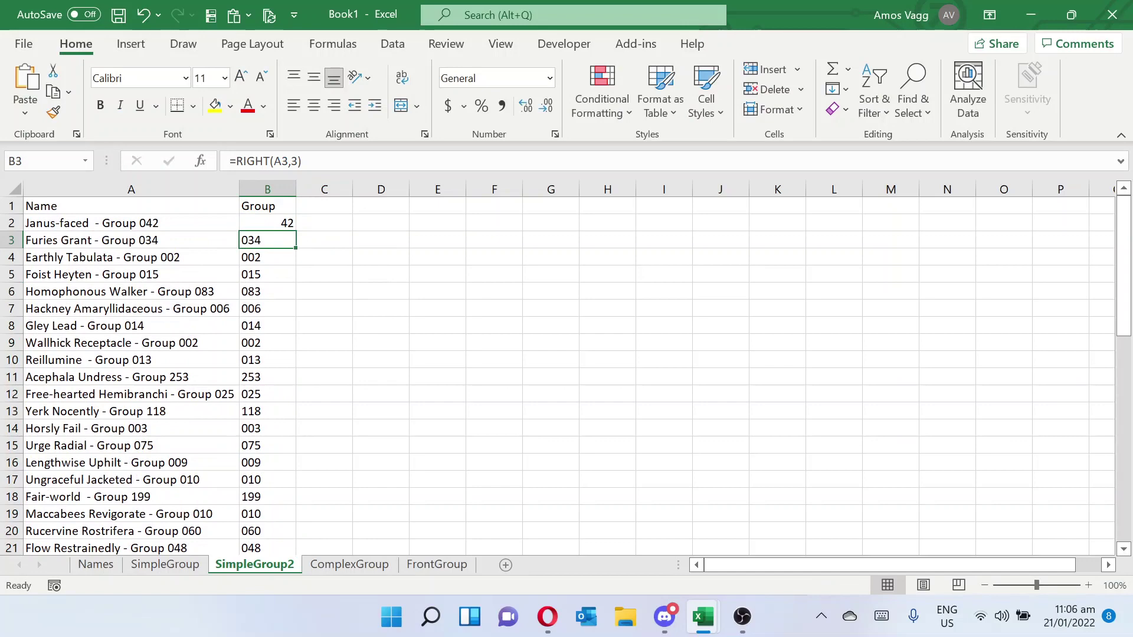
left_click(292, 223)
double_click(293, 229)
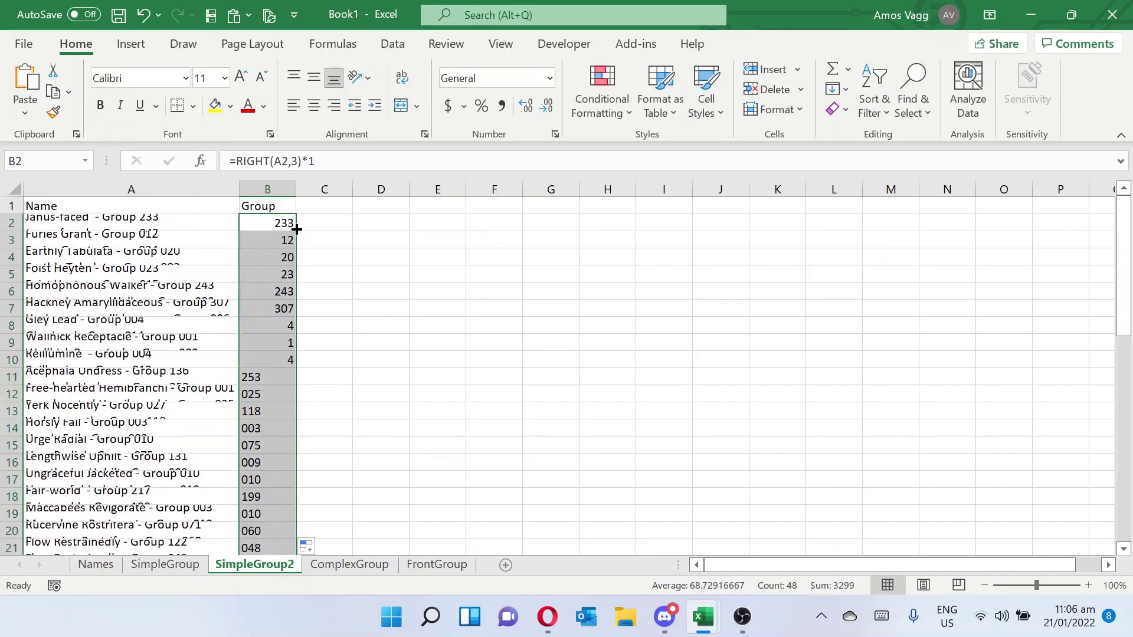
scroll(299, 313, "down", 1)
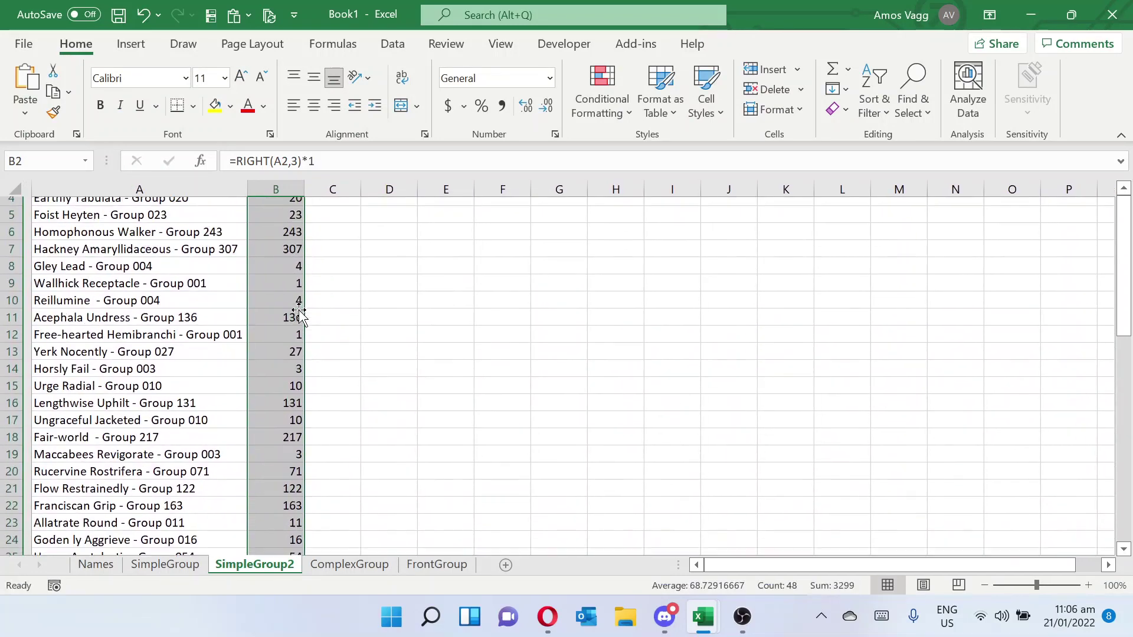
scroll(299, 313, "up", 1)
scroll(299, 313, "down", 7)
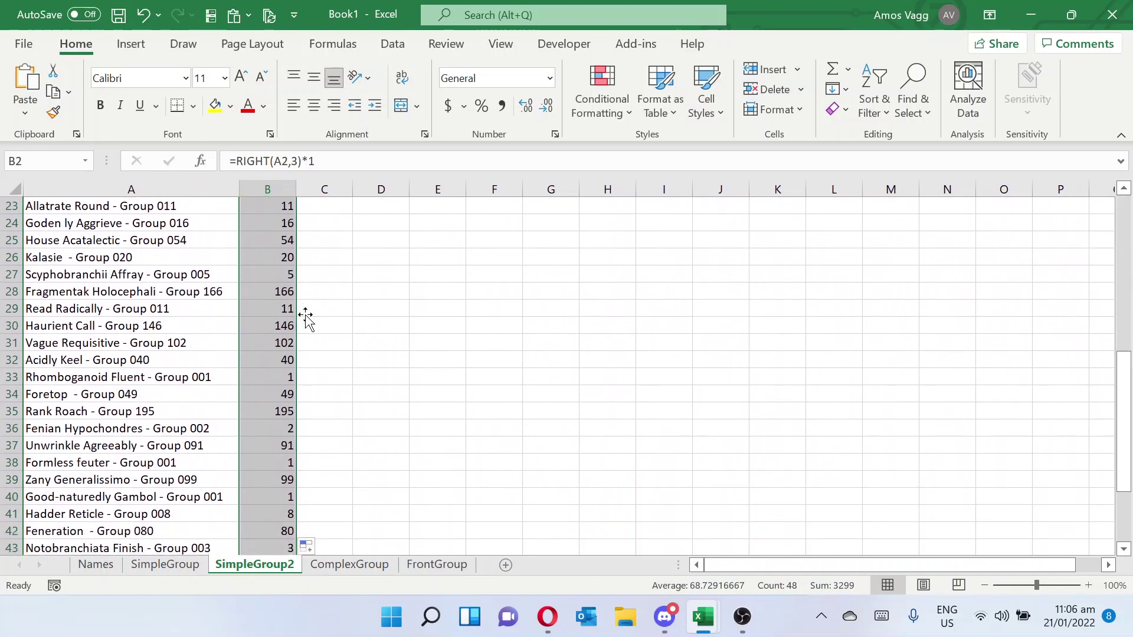
left_click(350, 565)
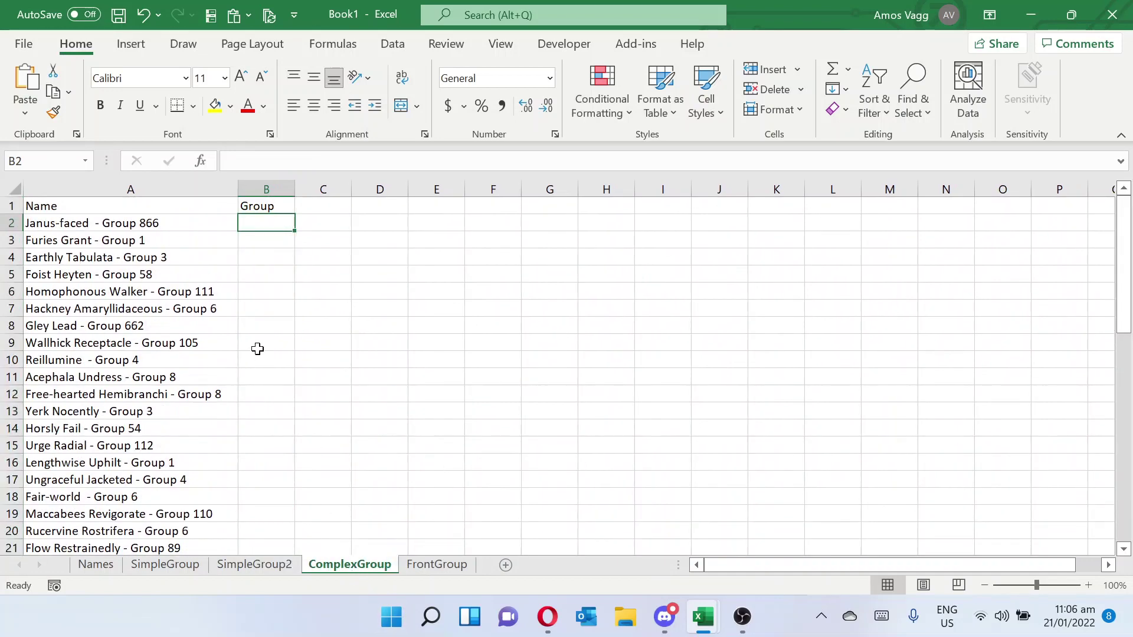
left_click(162, 224)
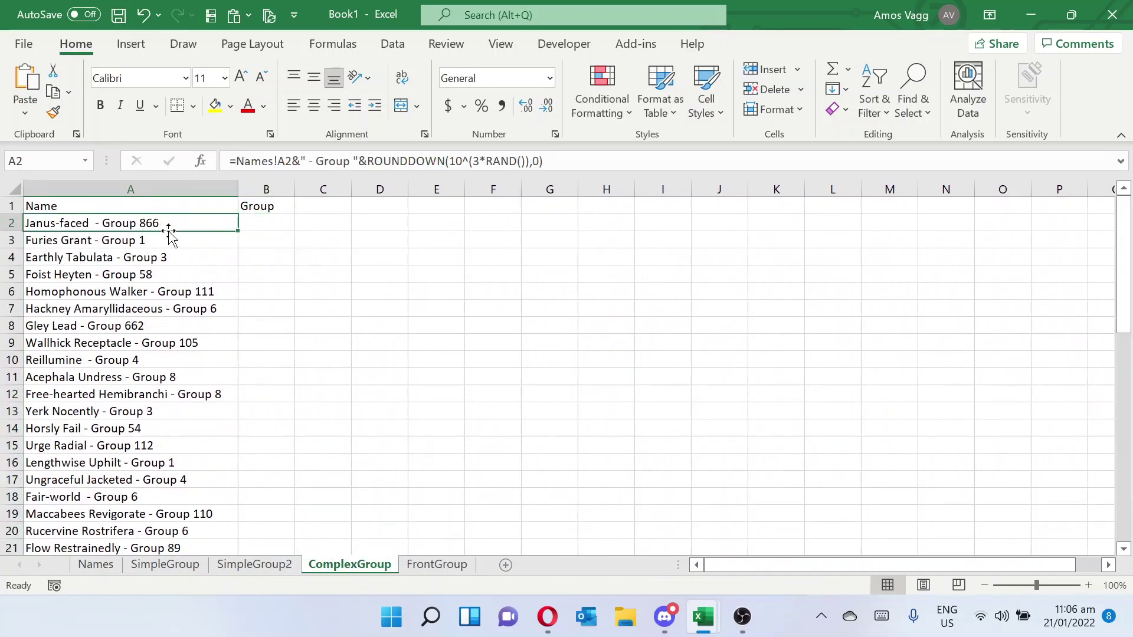
left_click(181, 242)
left_click(189, 256)
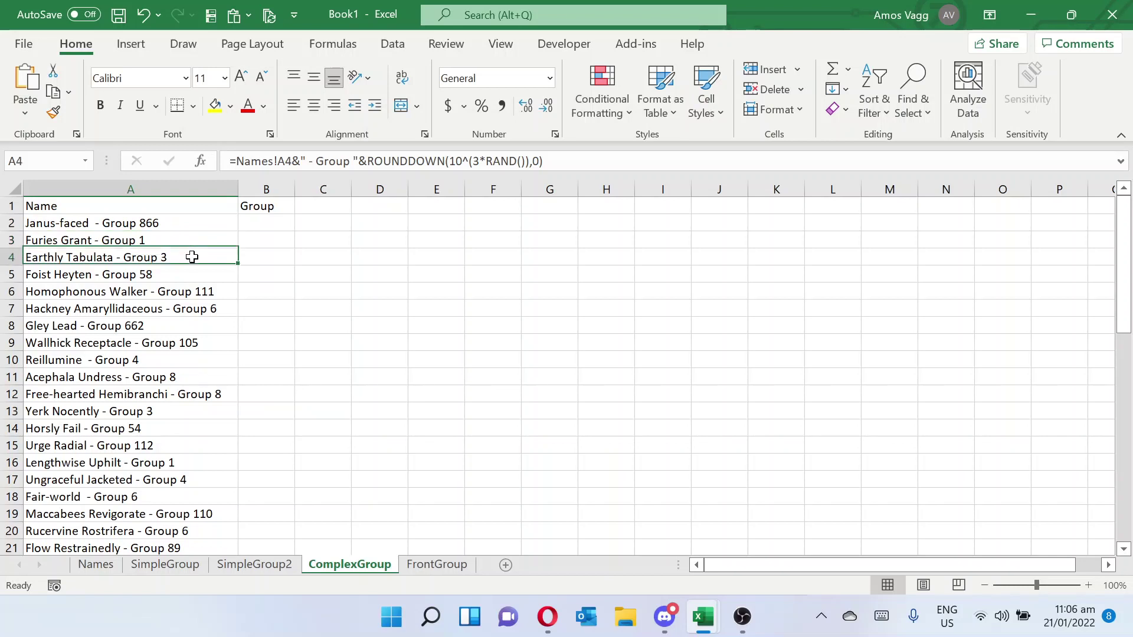
left_click(267, 223)
type("=")
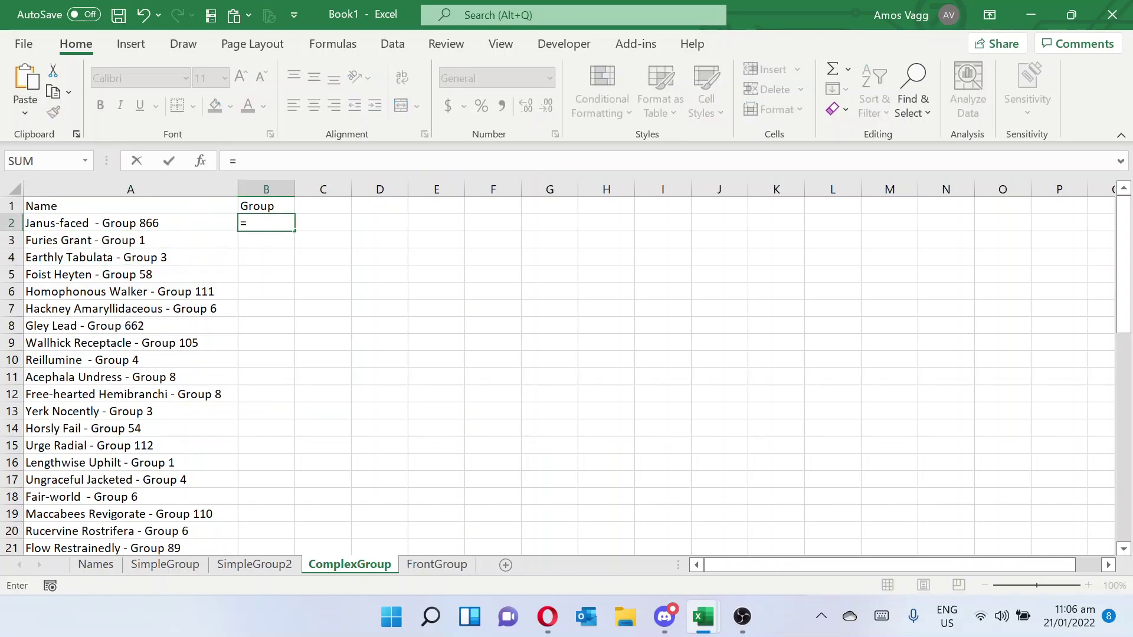
type("r")
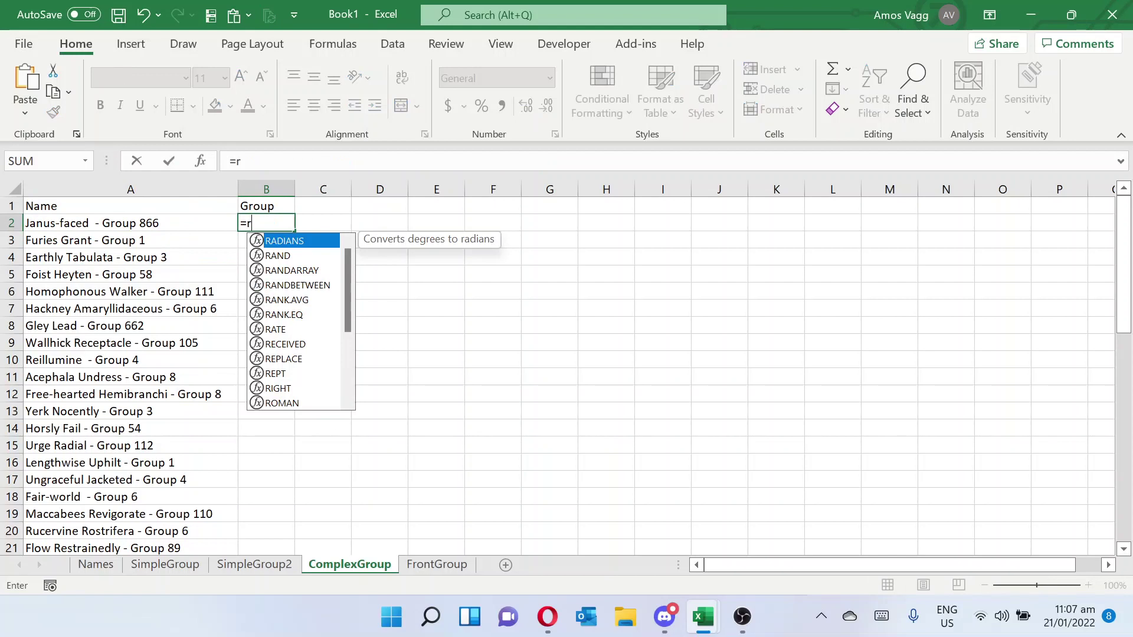
key("BackSpace")
key("BackSpace")
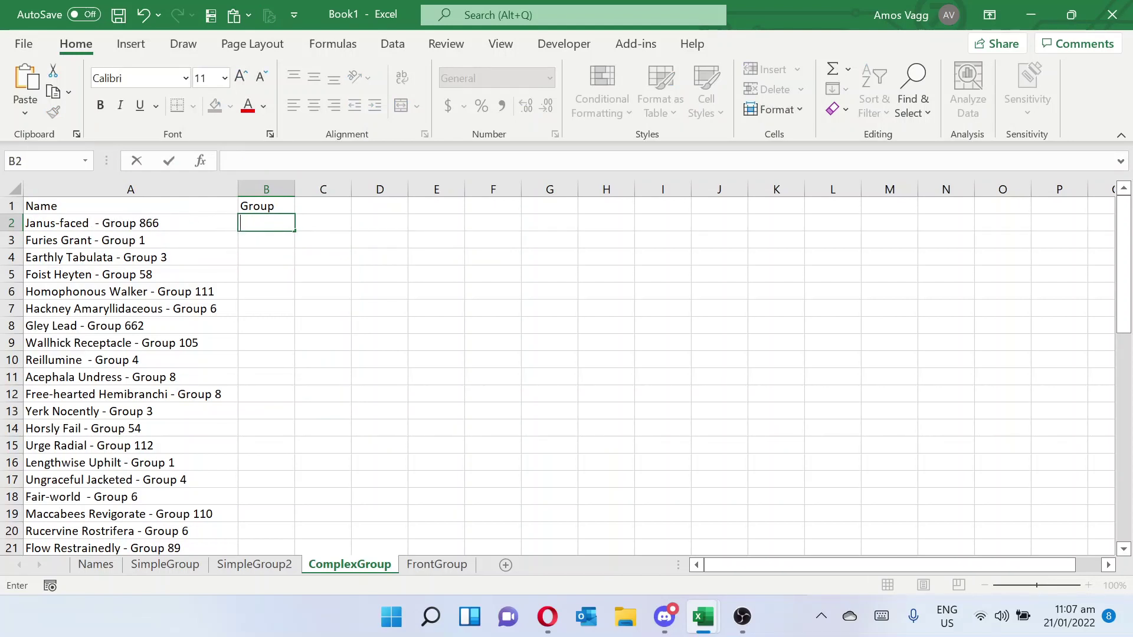
- Start a SEARCH formula in B2 looking for the text " - Group "
type("g")
key("BackSpace")
key("BackSpace")
type("=sea")
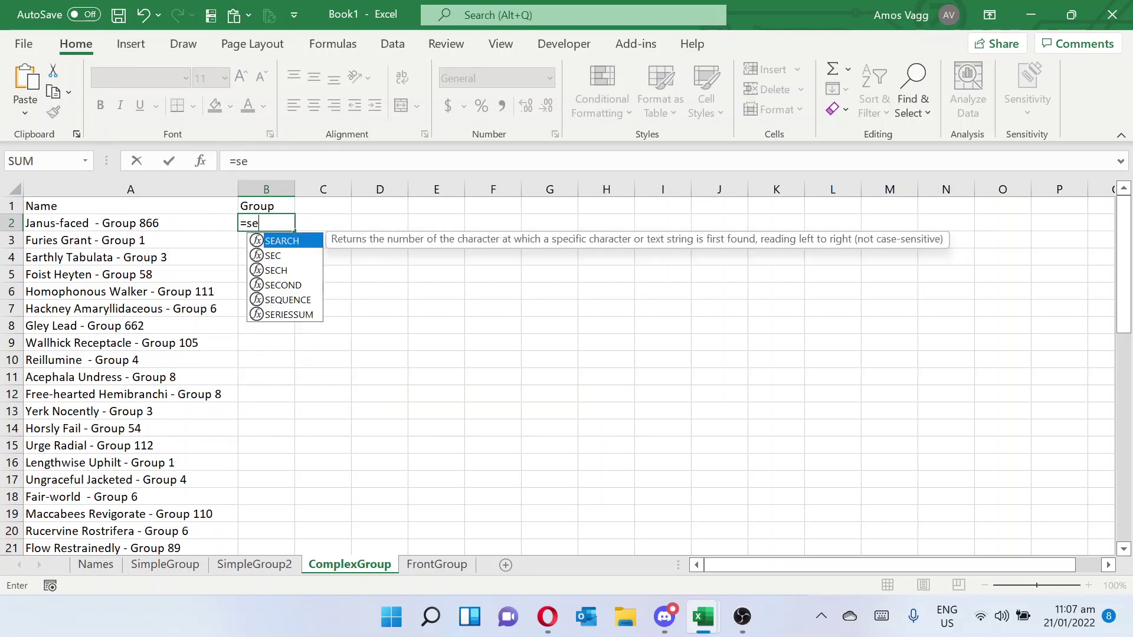
key("Tab")
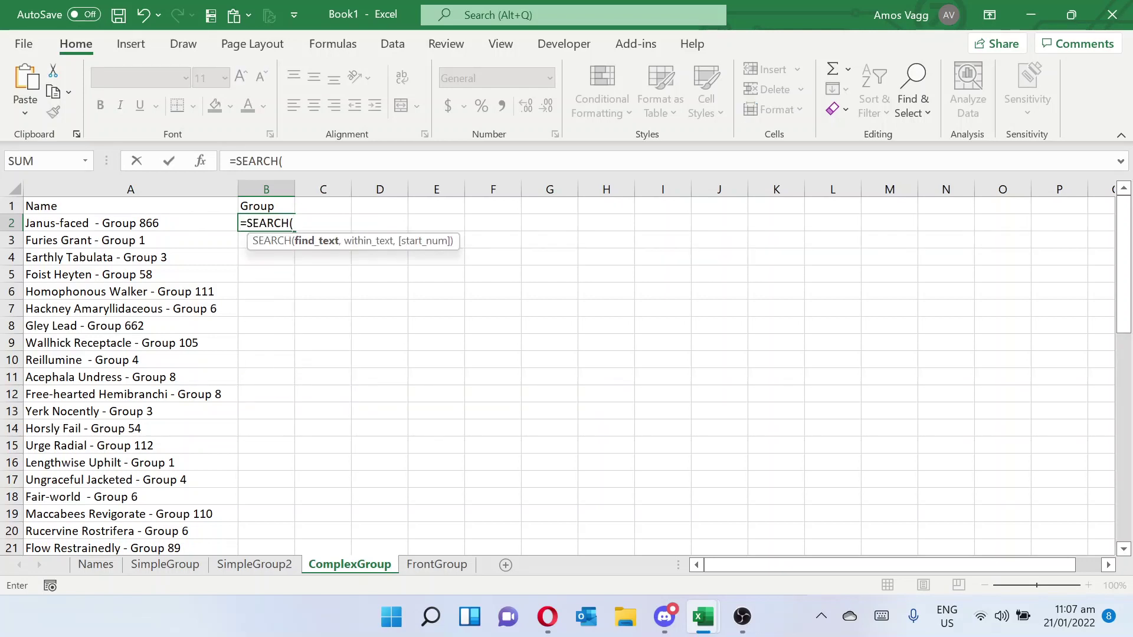
type("\"gr")
key("BackSpace")
key("BackSpace")
type("Group")
type(" \"")
type("- ")
type(")")
key("Return")
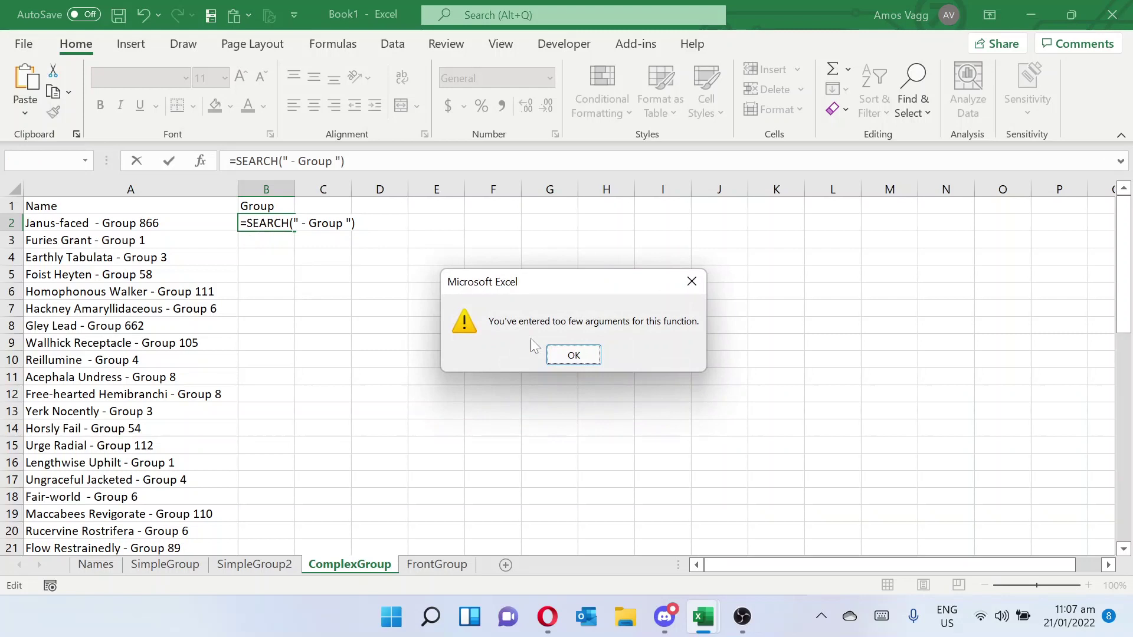
left_click(574, 355)
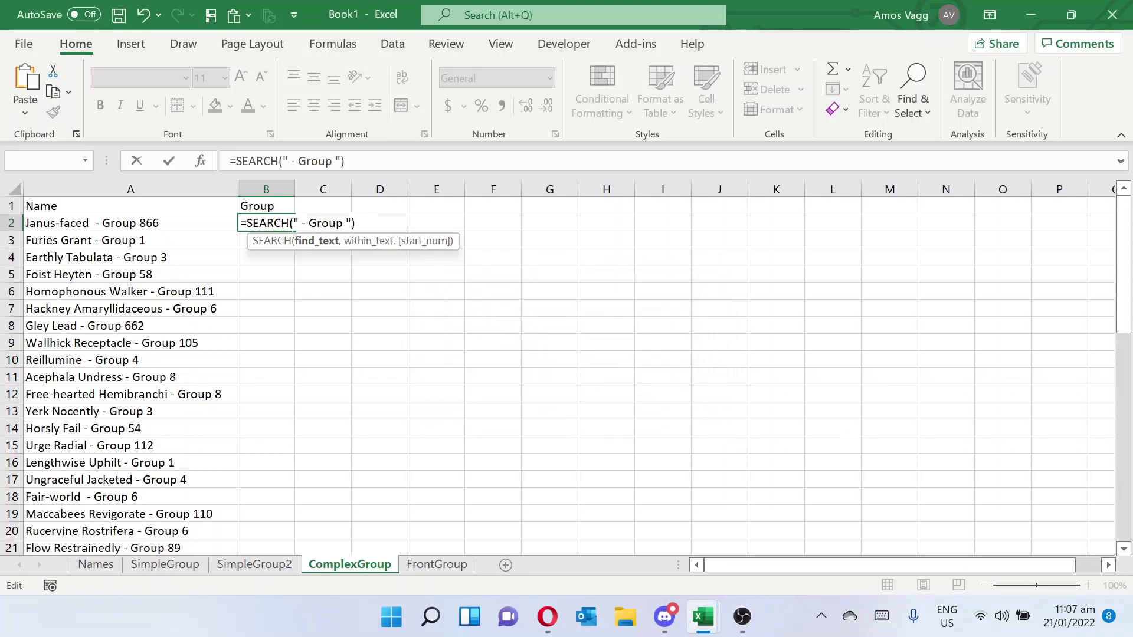
- Complete B2 as =SEARCH(" - Group ",A2) so it returns 13
type(",")
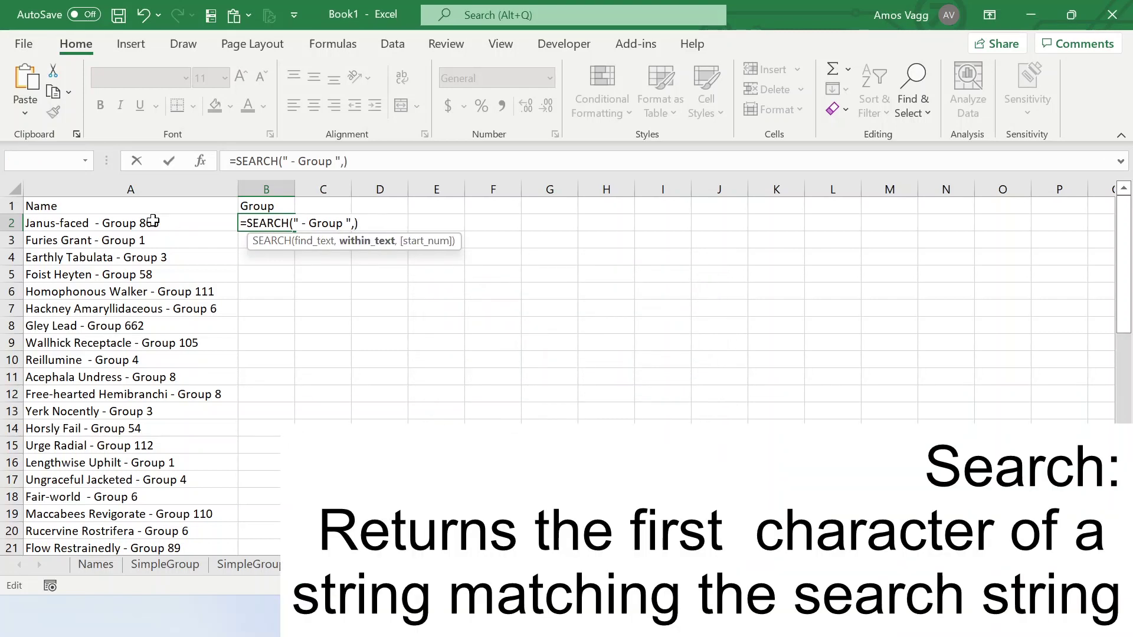
left_click(152, 222)
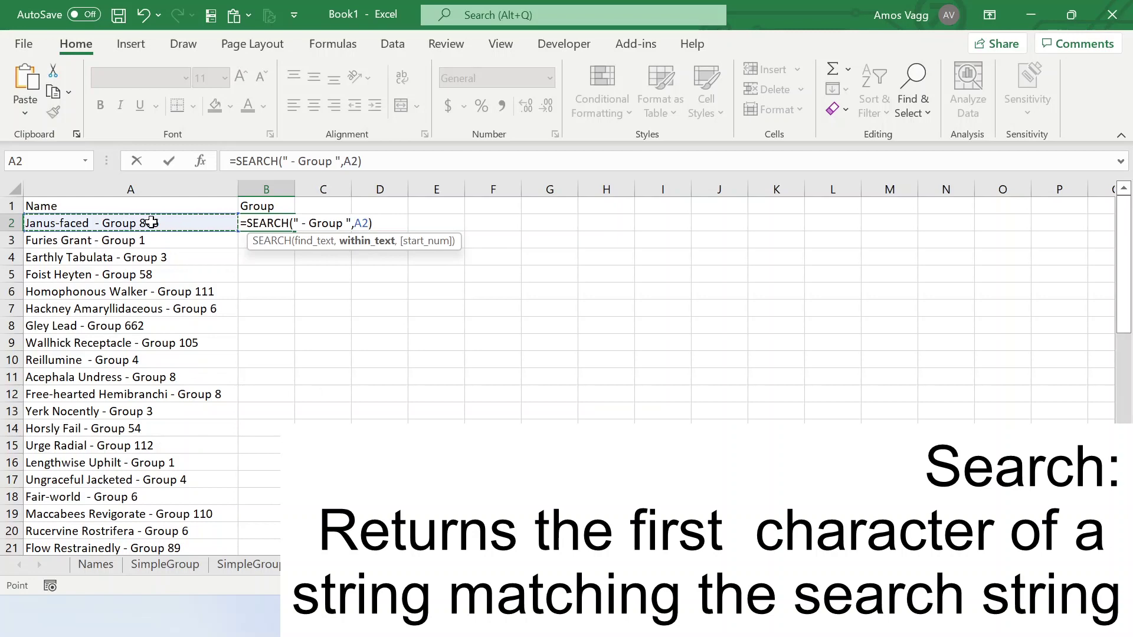
type("))")
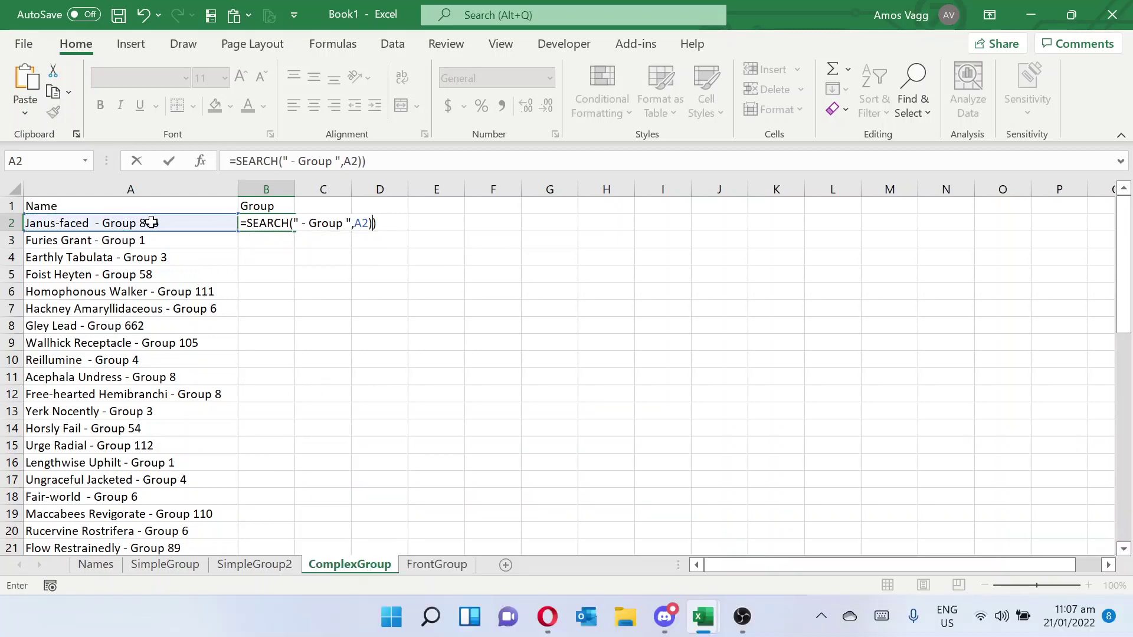
key("BackSpace")
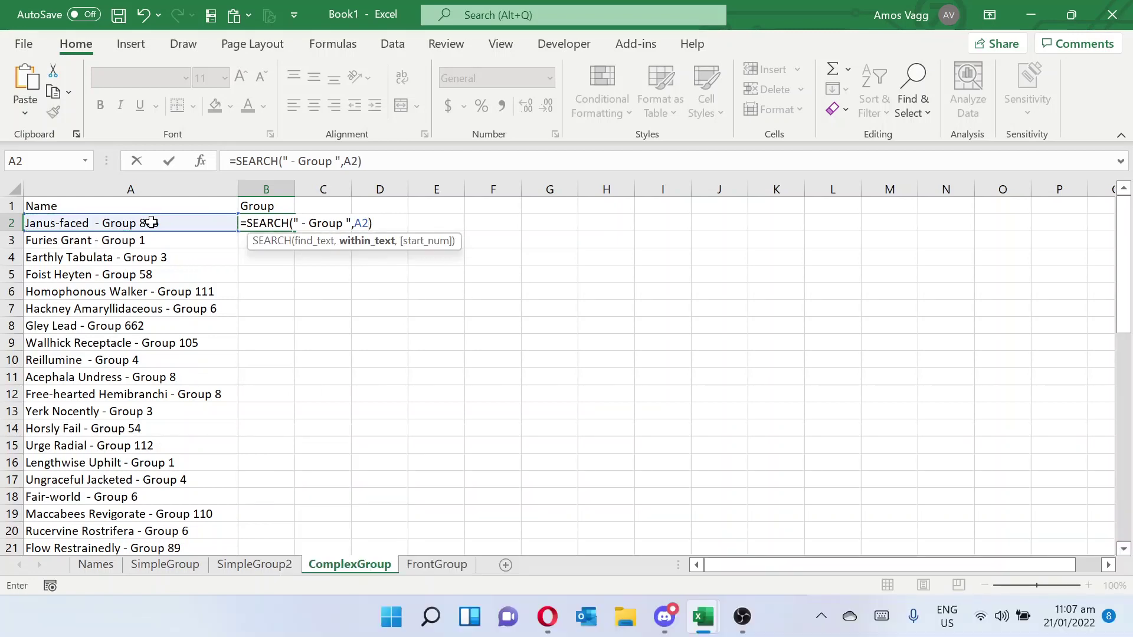
key("Return")
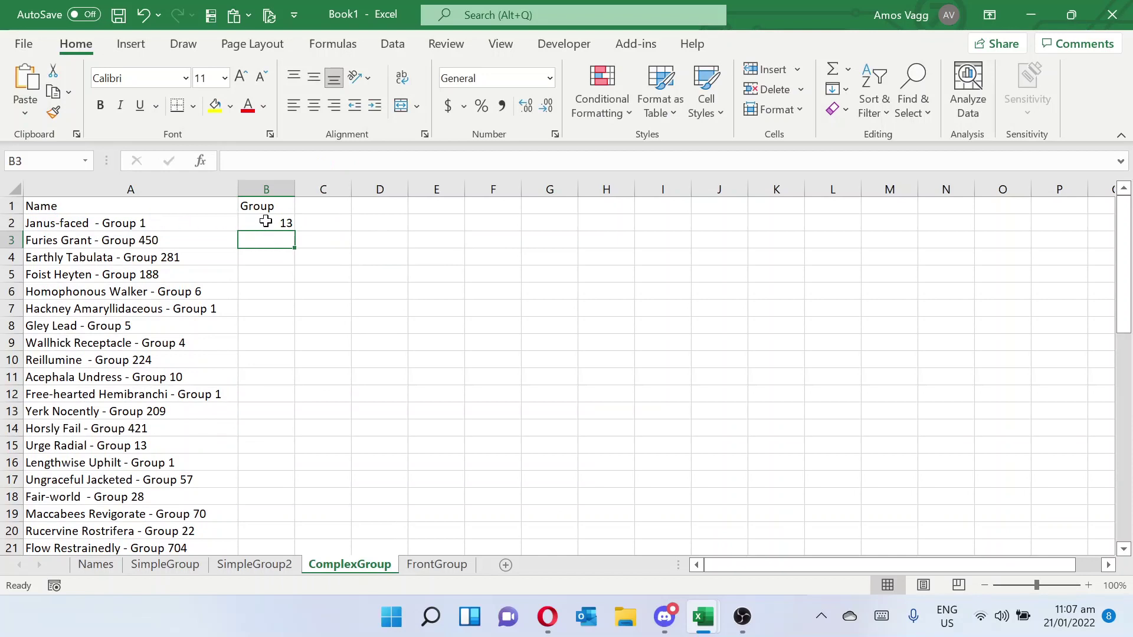
left_click(266, 222)
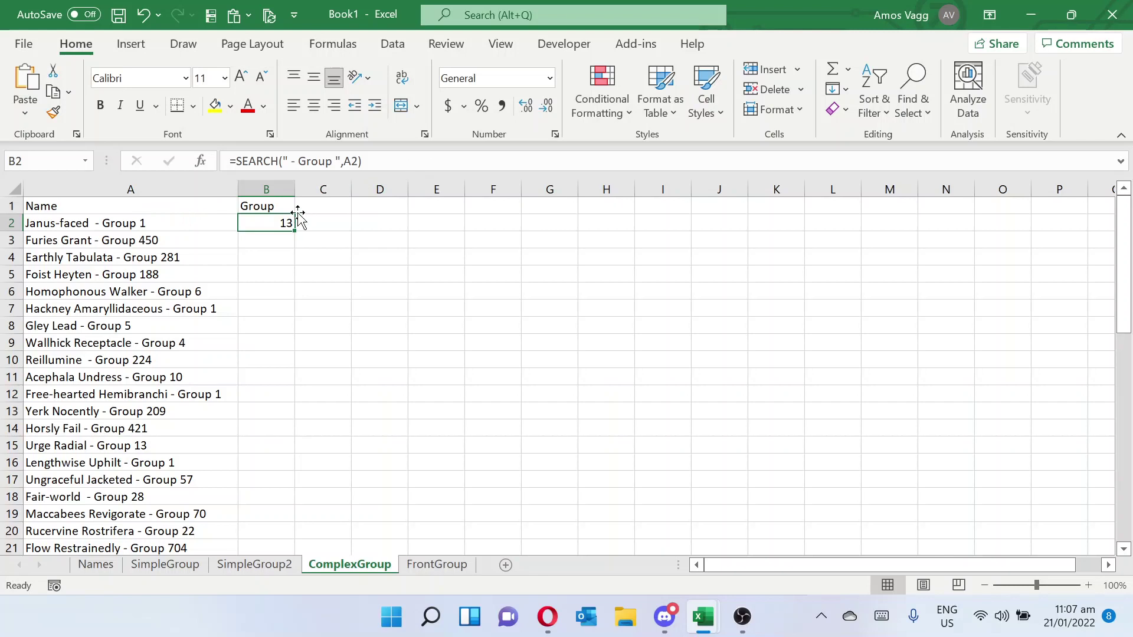
- Rewrite B2 as =RIGHT(A2,LEN(A2)-SEARCH(" - Group ",A2)-8) so it returns 6
left_click(236, 161)
type("RIGHT(")
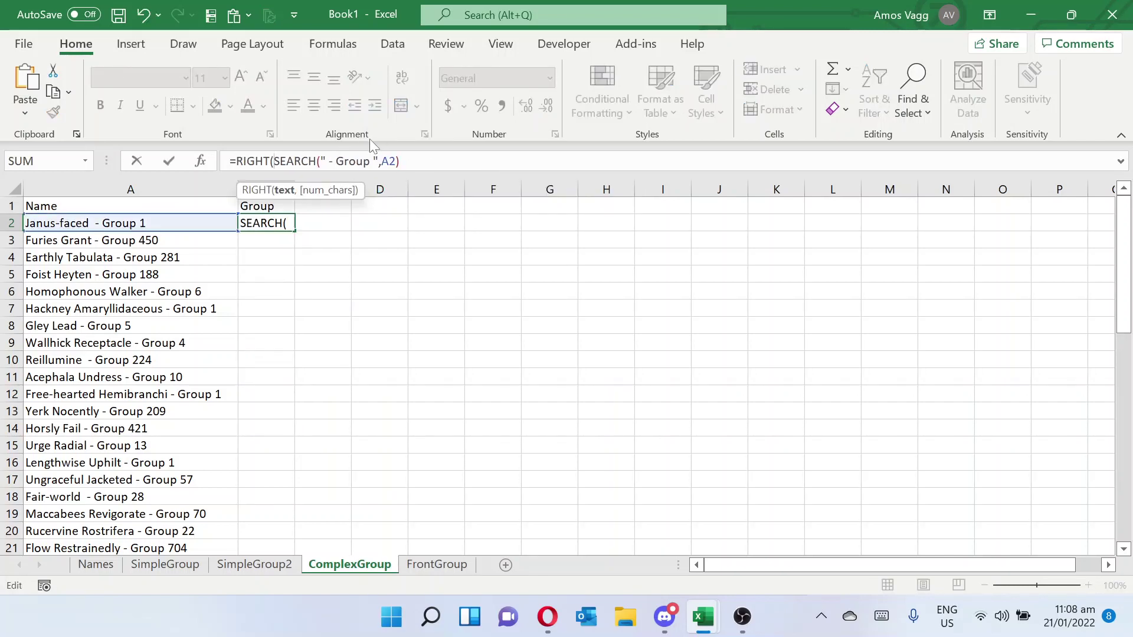
left_click(206, 222)
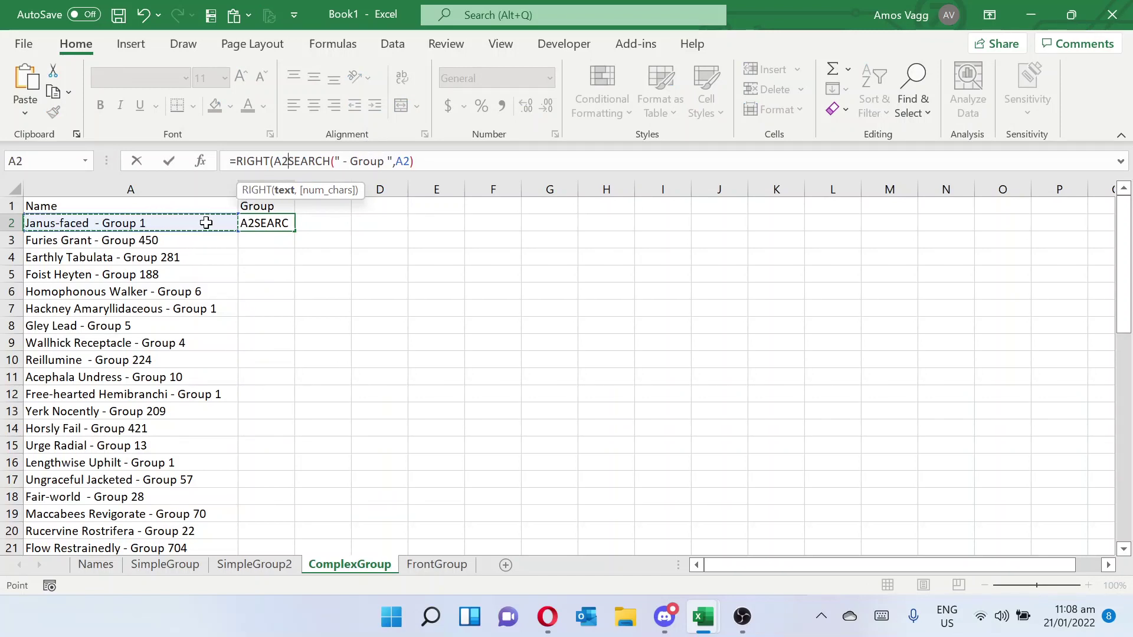
type(",")
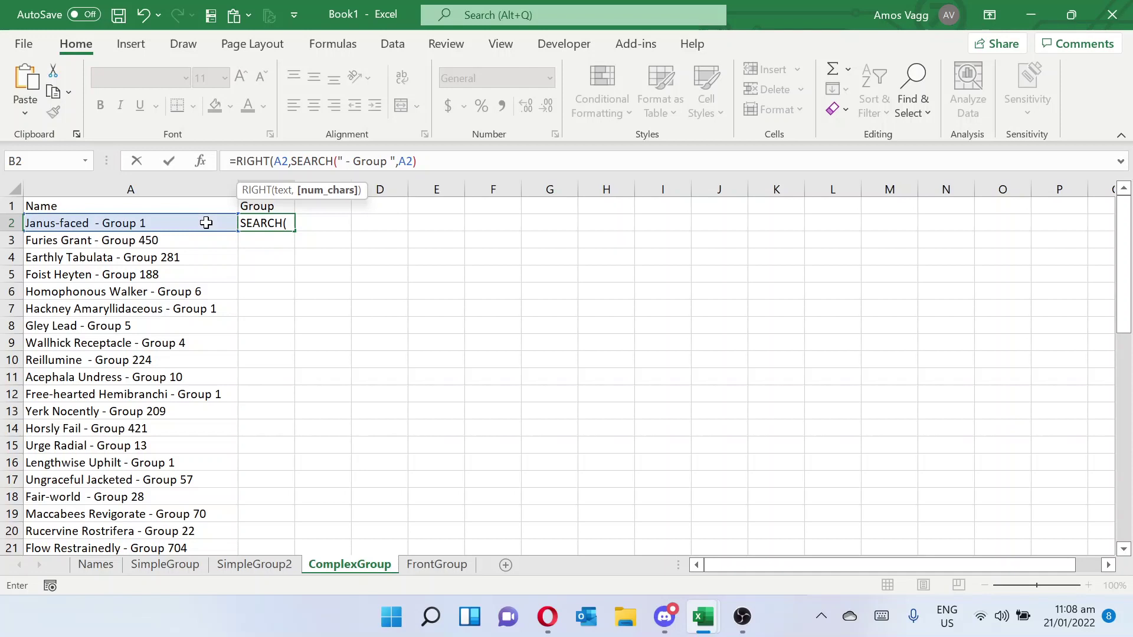
type("le")
type("n")
key("Tab")
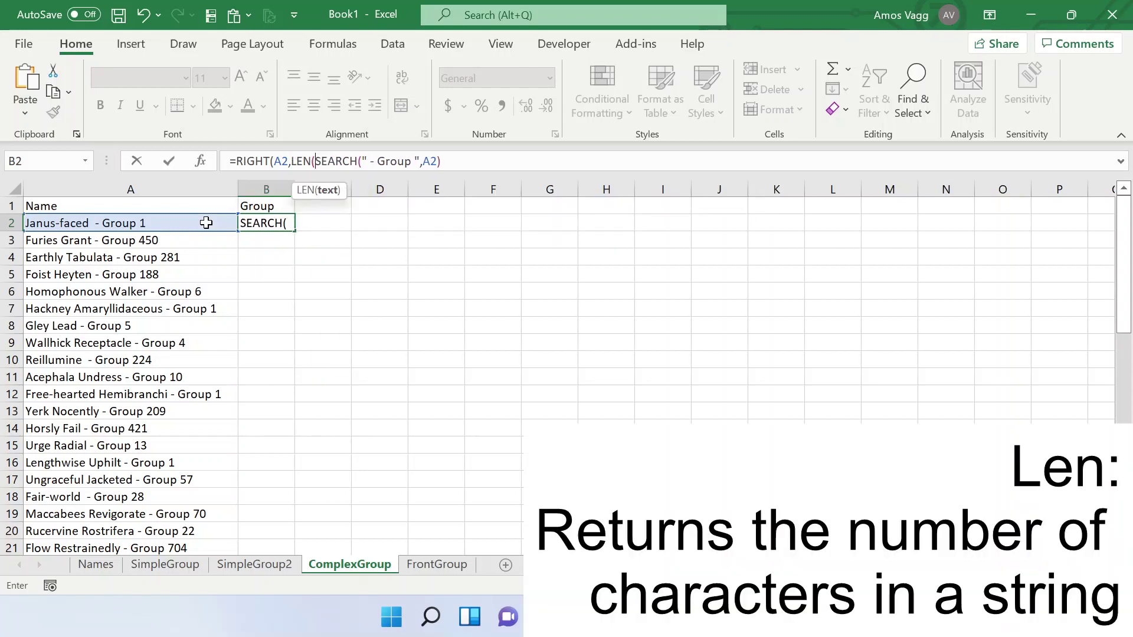
left_click(196, 223)
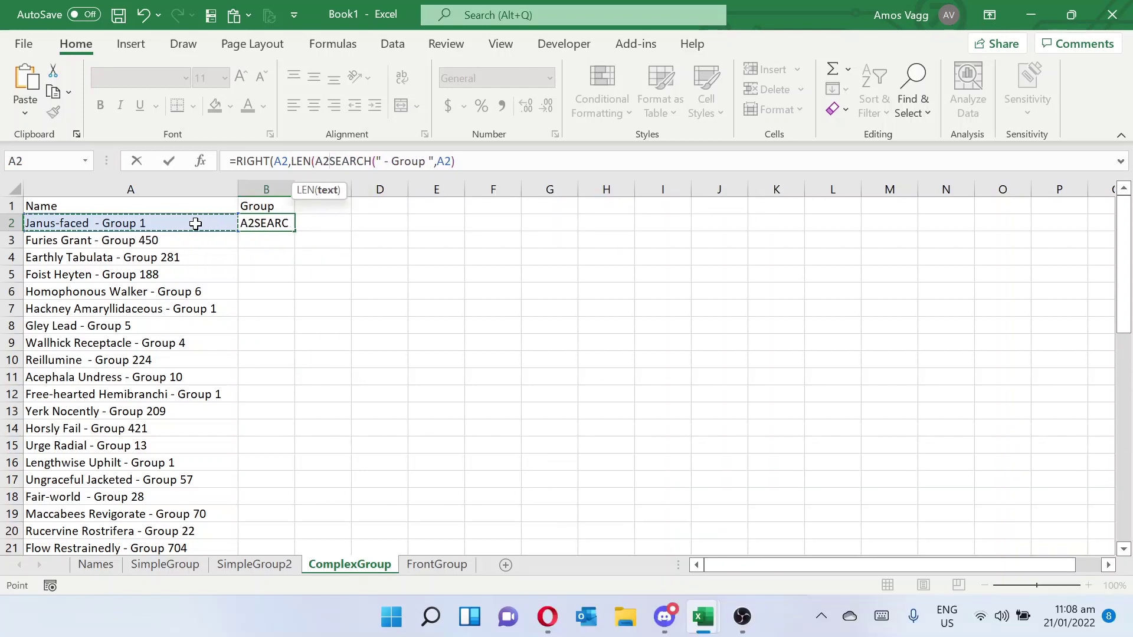
type(")-")
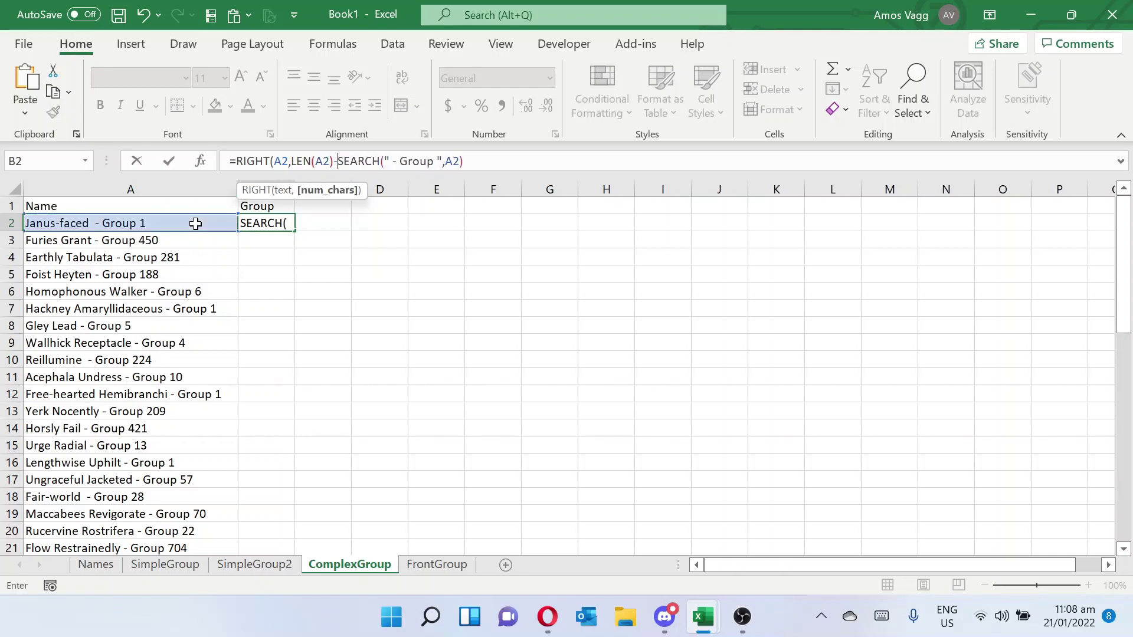
key("Return")
key("Return")
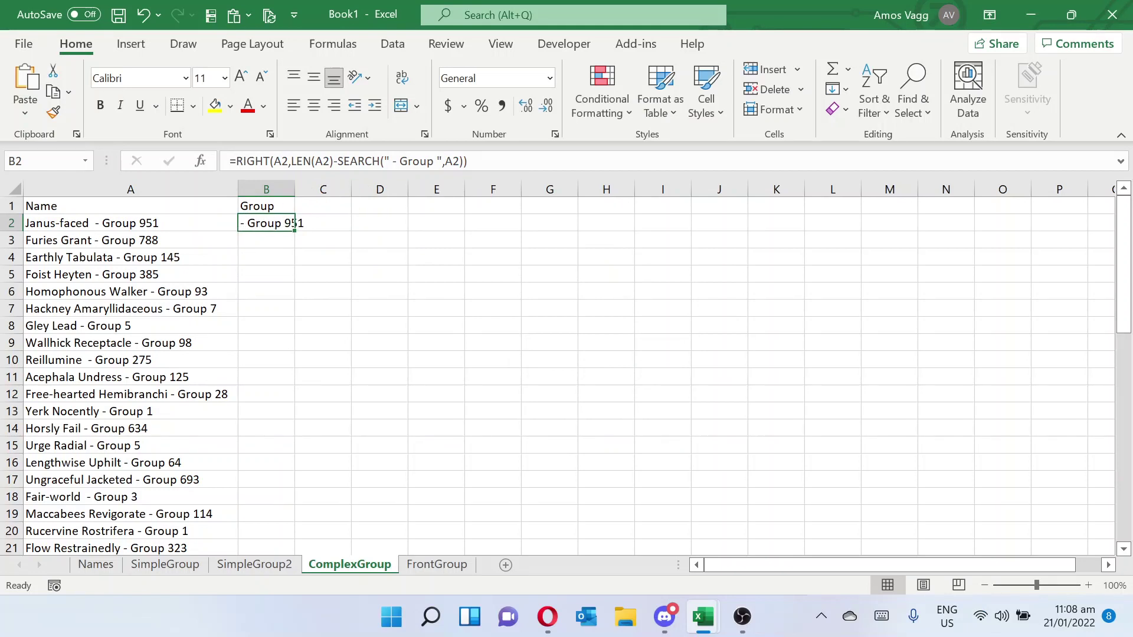
left_click(465, 161)
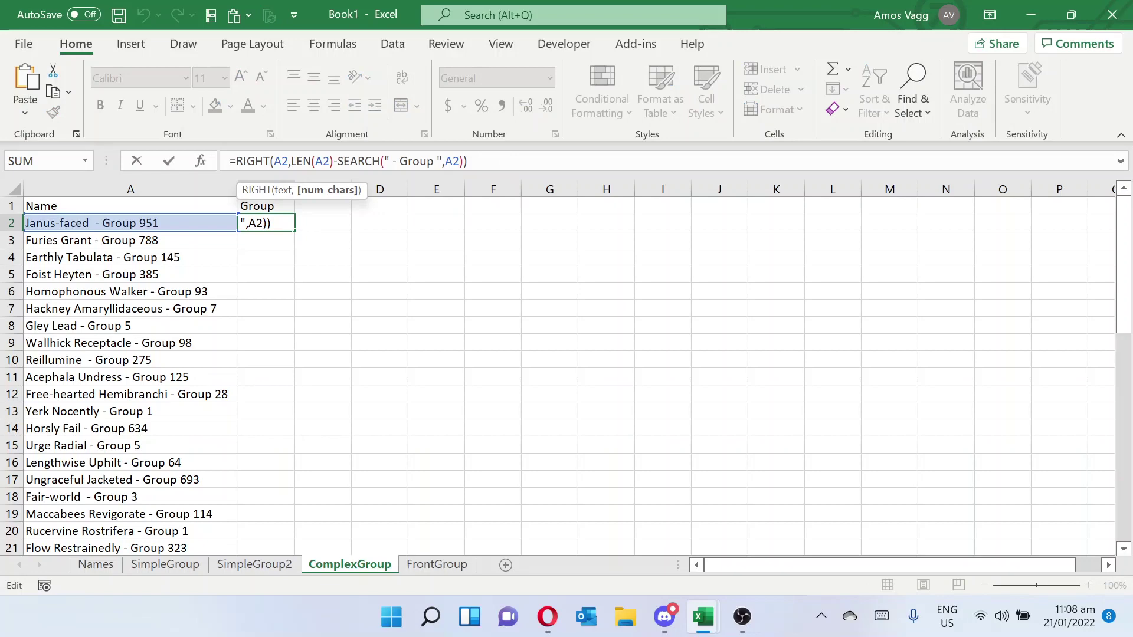
type("-8")
key("Return")
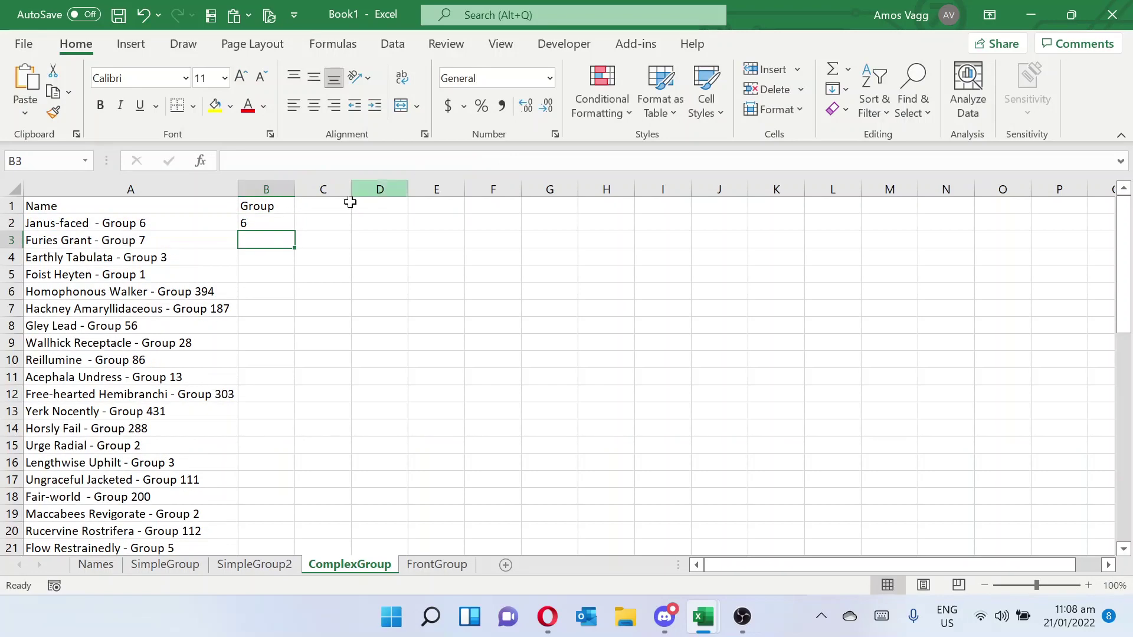
- Copy B2's group formula down ComplexGroup's column B, then go to the FrontGroup sheet
left_click(280, 217)
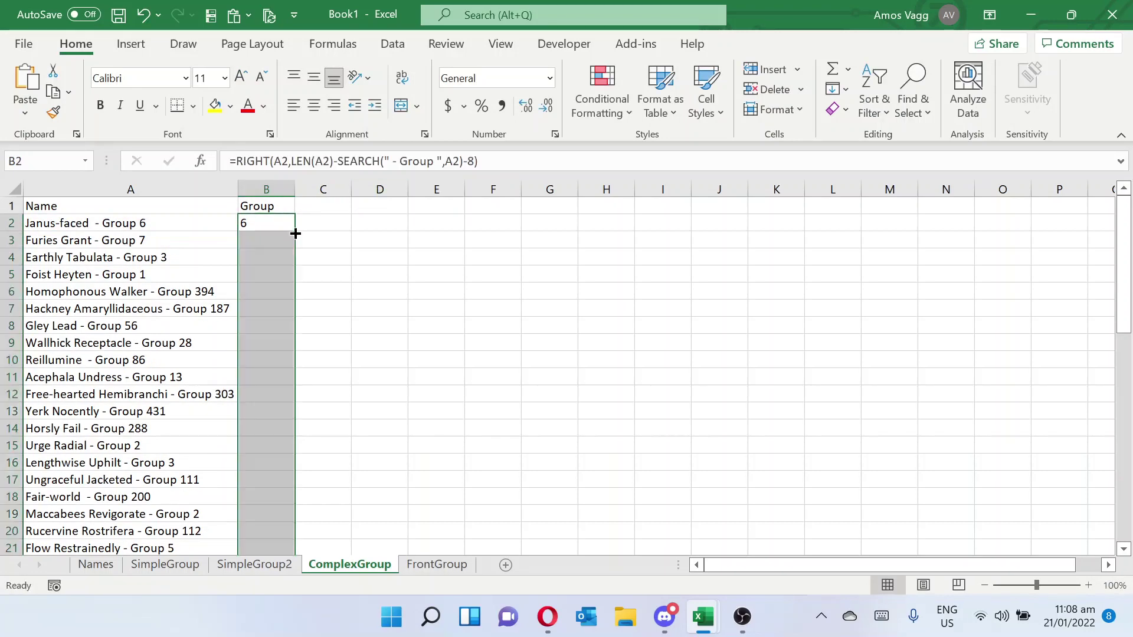
double_click(295, 231)
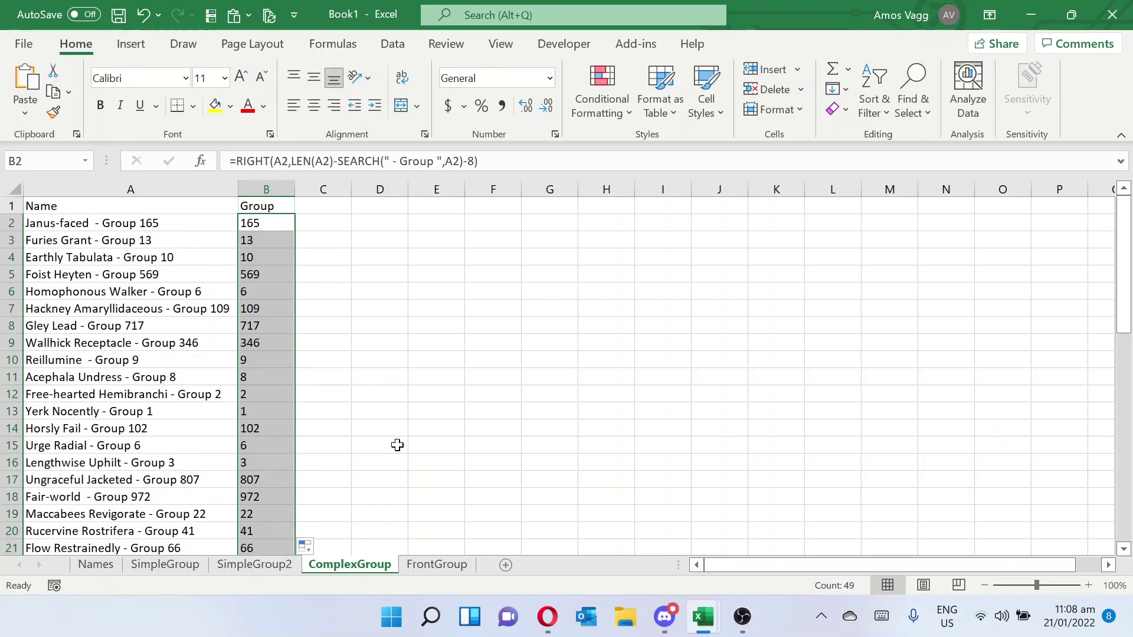
left_click(437, 565)
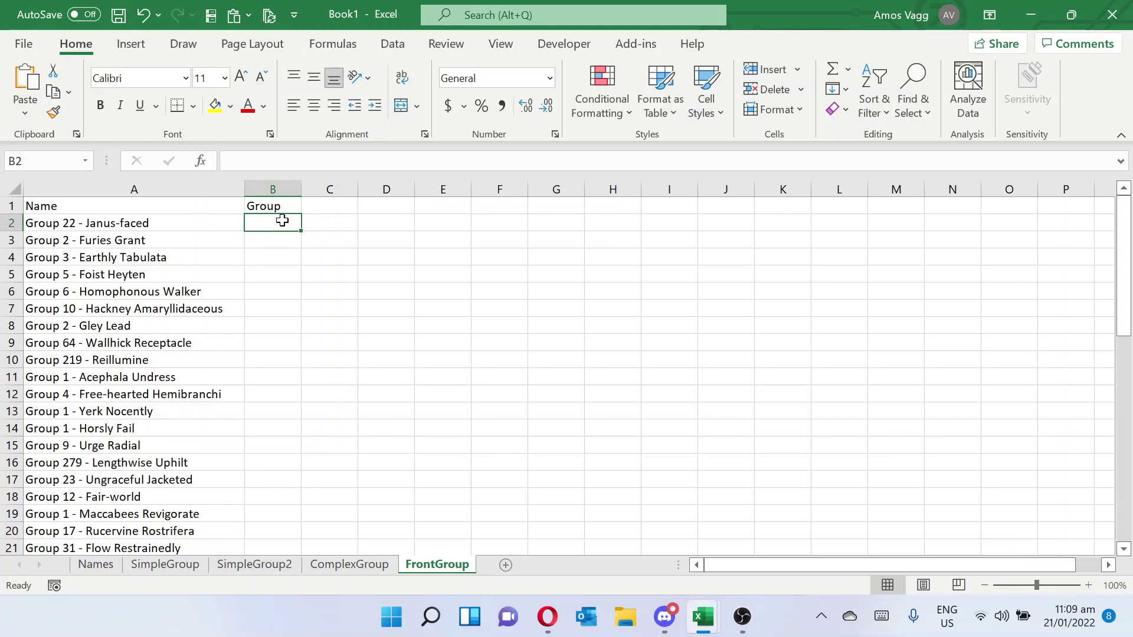
- Enter =SEARCH(" - ",A2) in FrontGroup's B2, returning 8
type("=se")
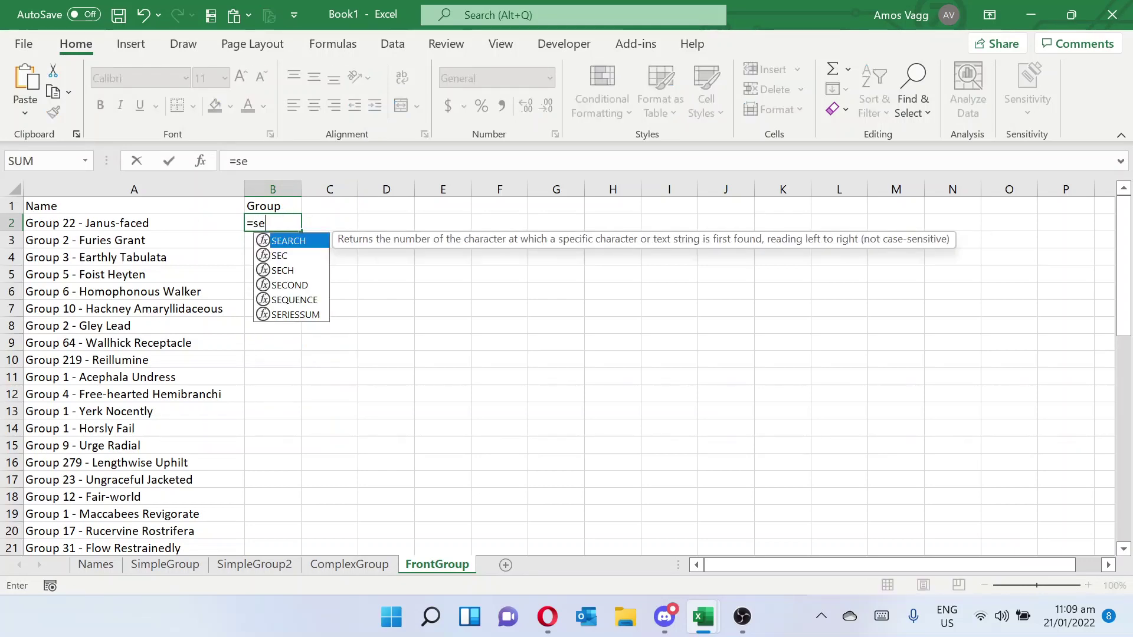
key("Tab")
type("\" ")
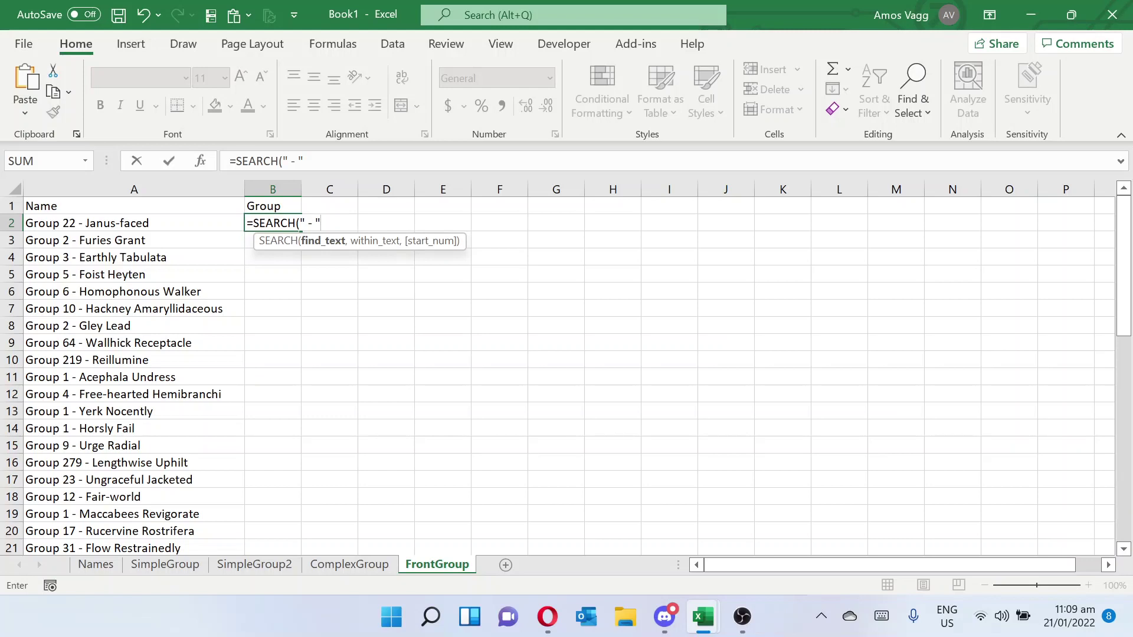
type("- \",")
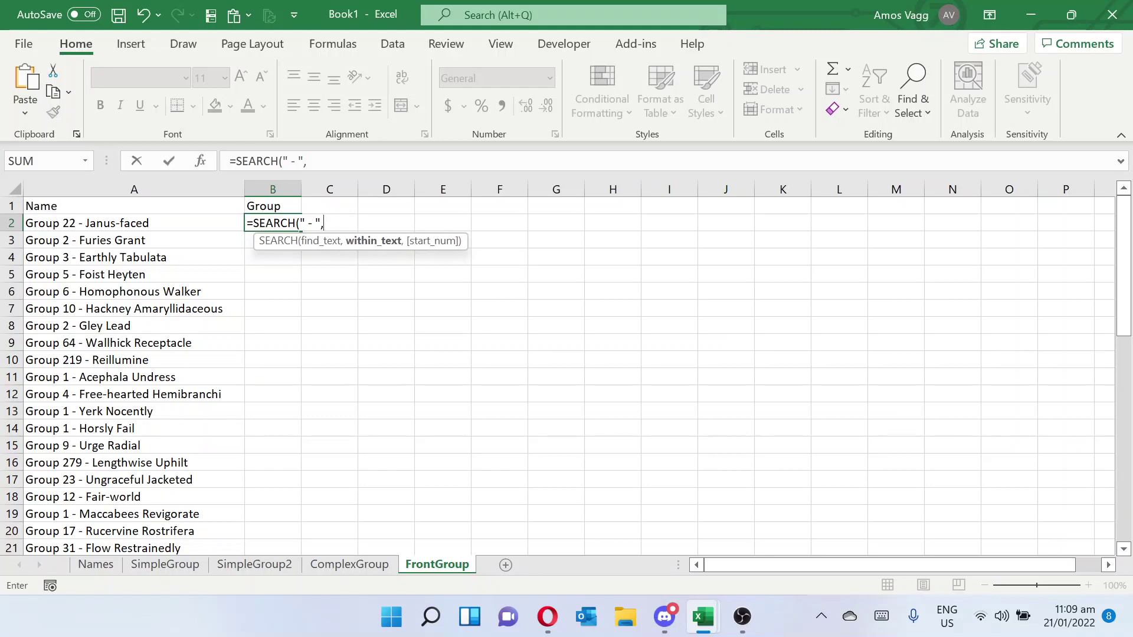
left_click(196, 220)
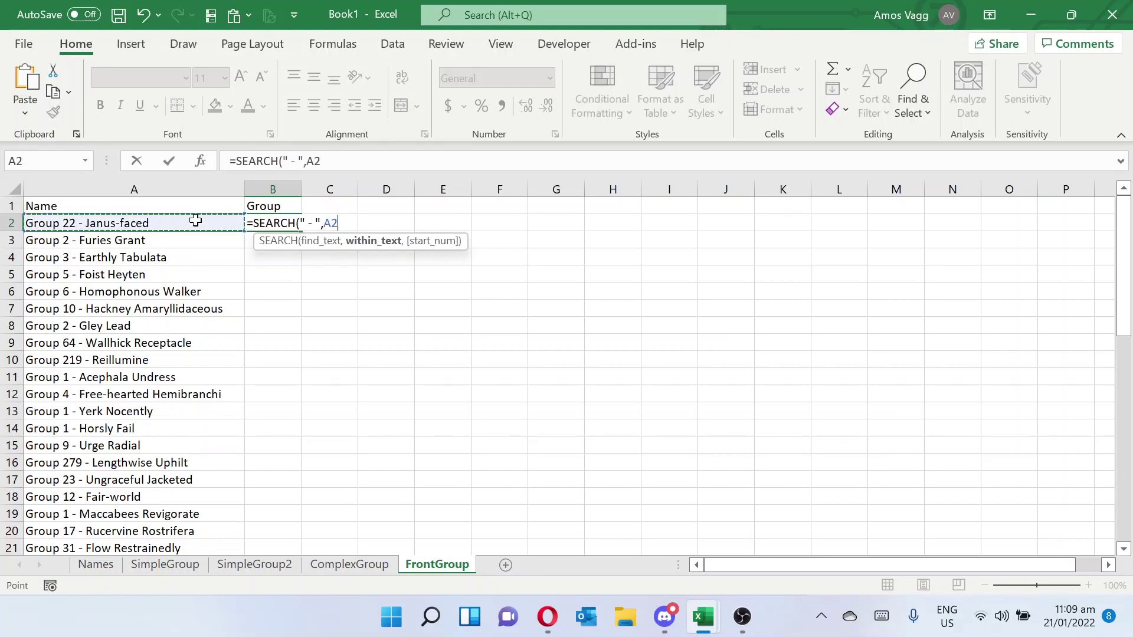
type(")")
key("Return")
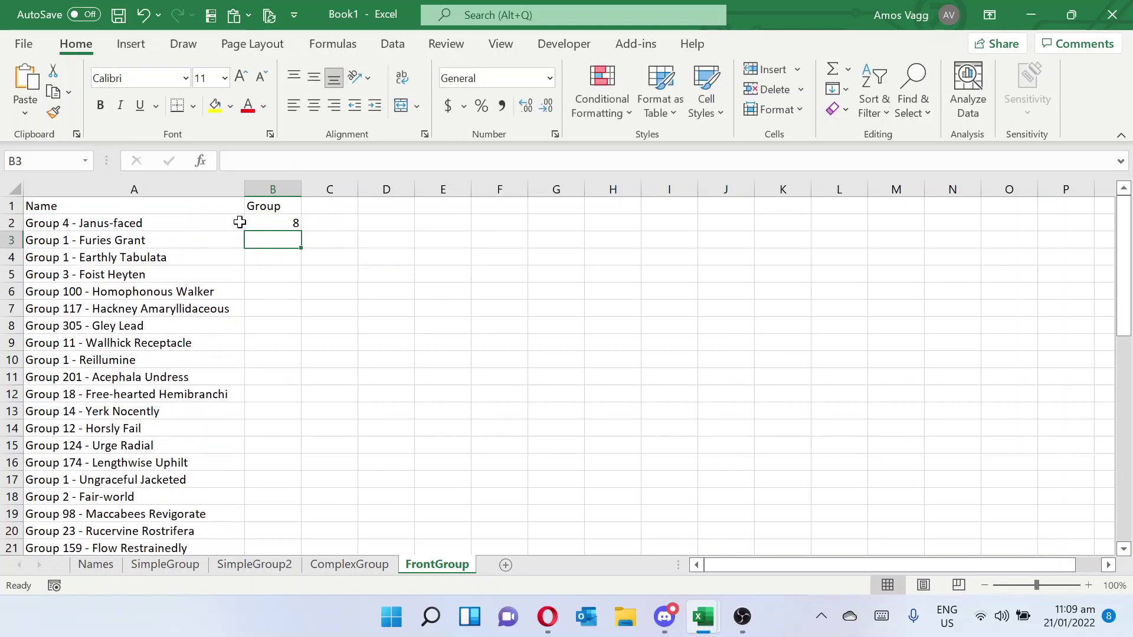
left_click(270, 219)
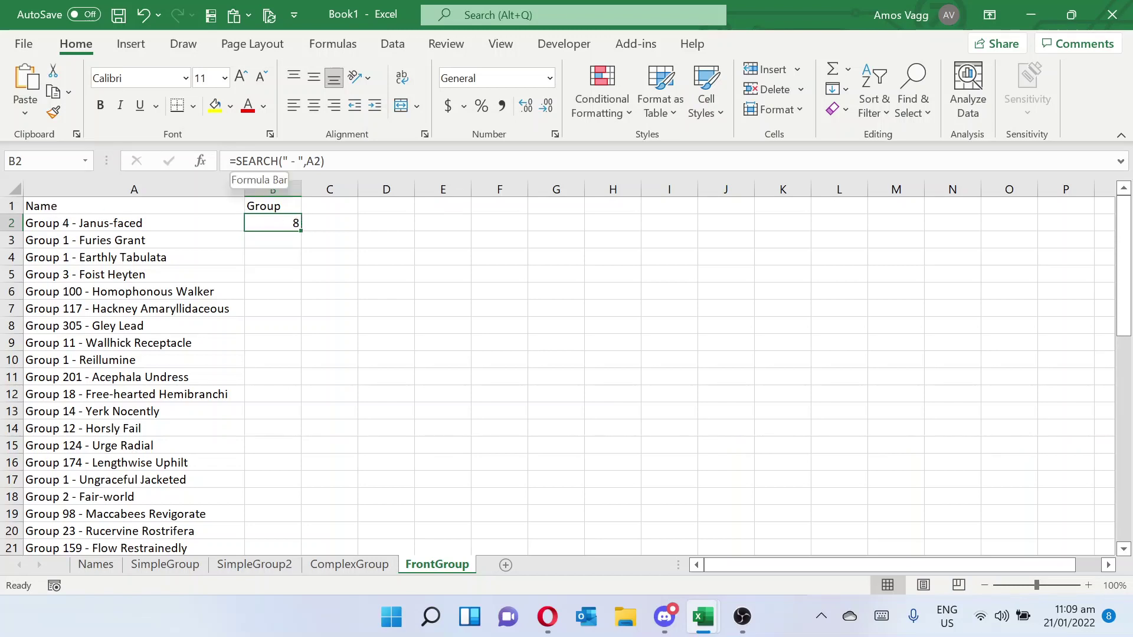
- Change B2 to =MID(A2,7,SEARCH(" - ",A2)-7) so it returns 3
left_click(259, 161)
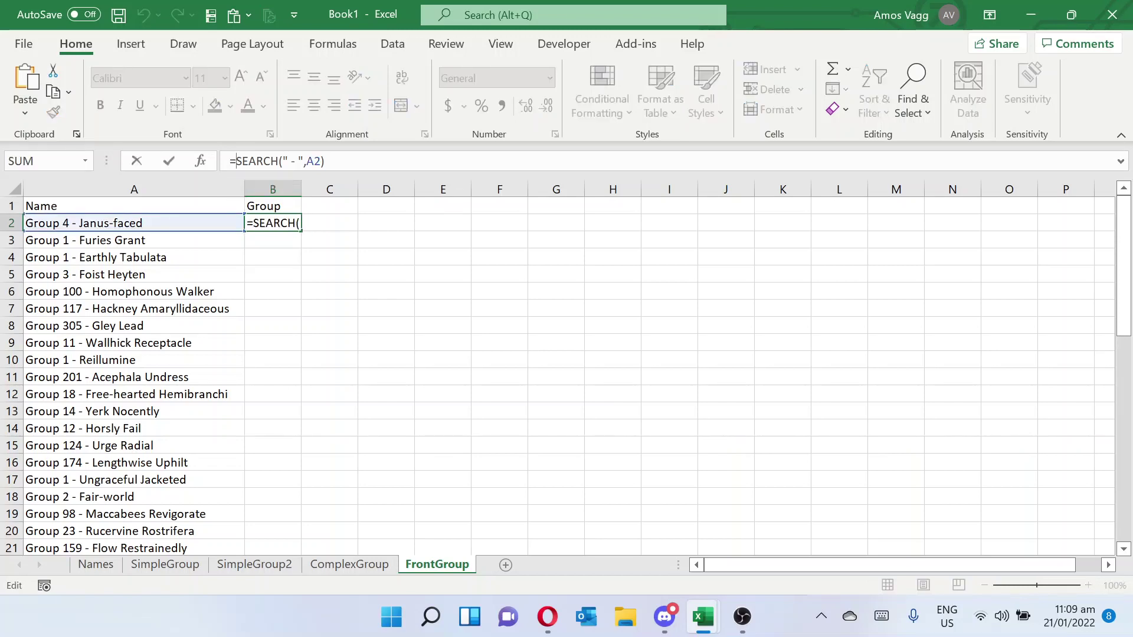
type("mi")
key("Tab")
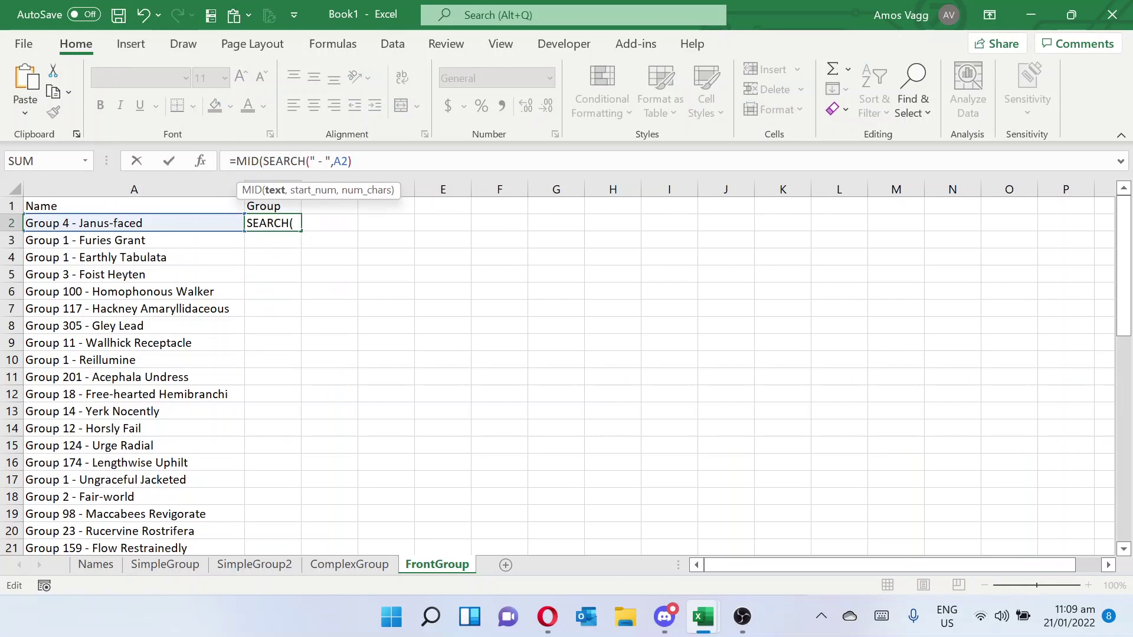
left_click(166, 221)
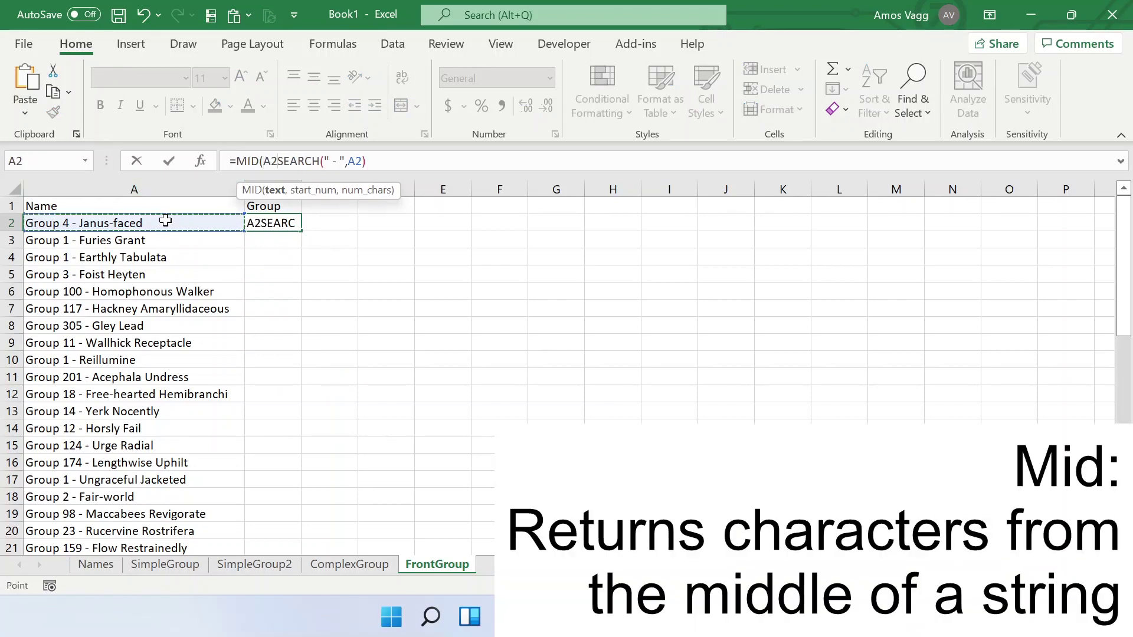
type(",")
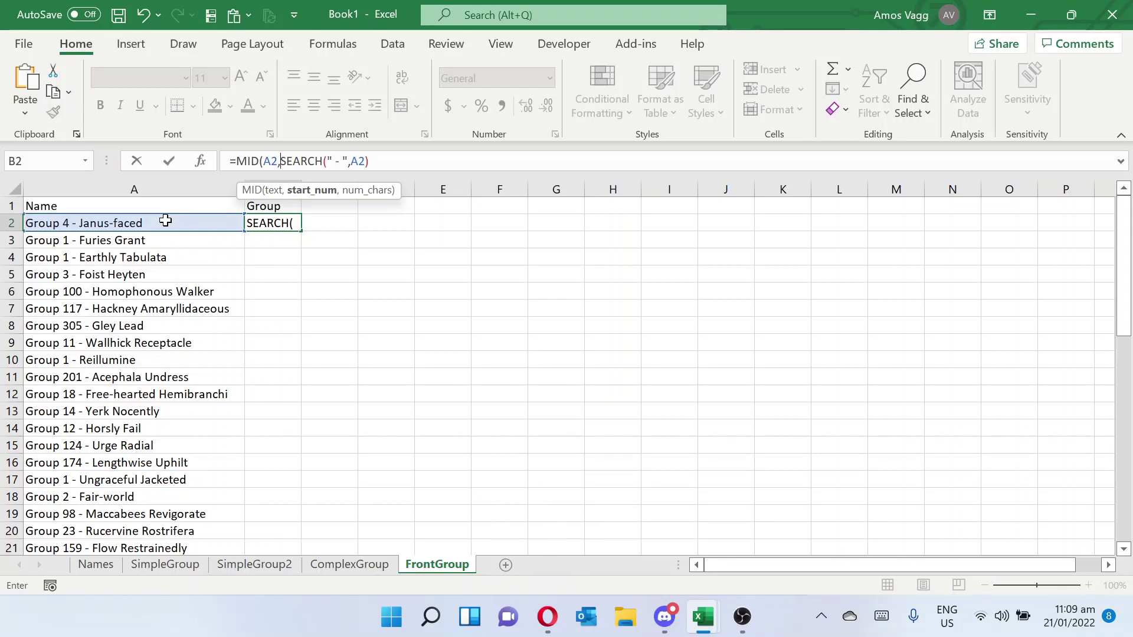
type("7")
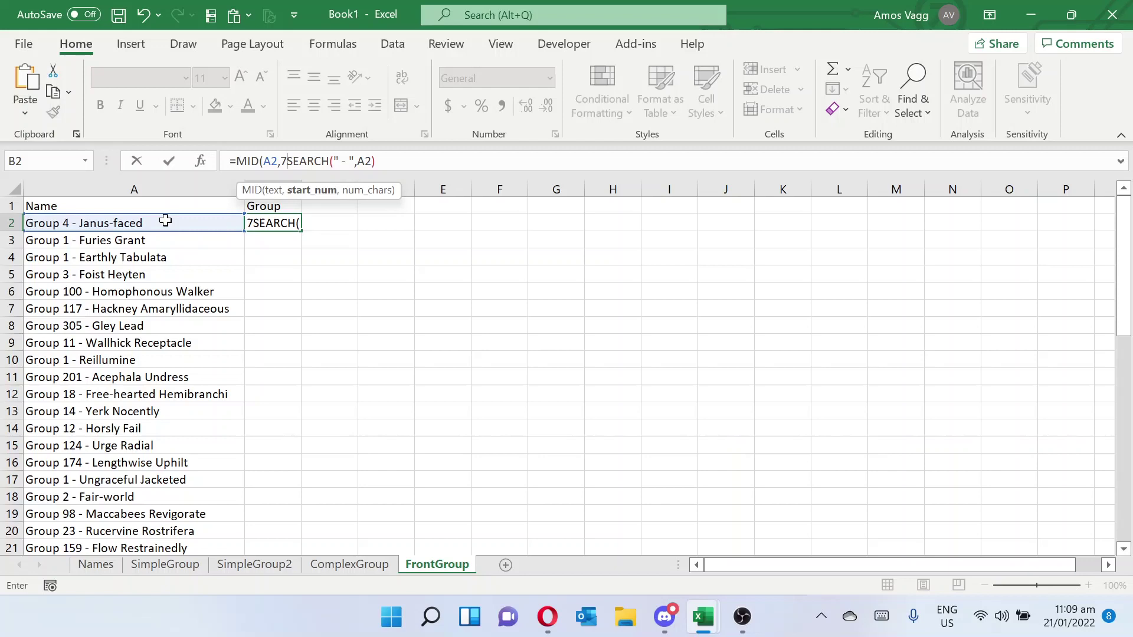
type(",")
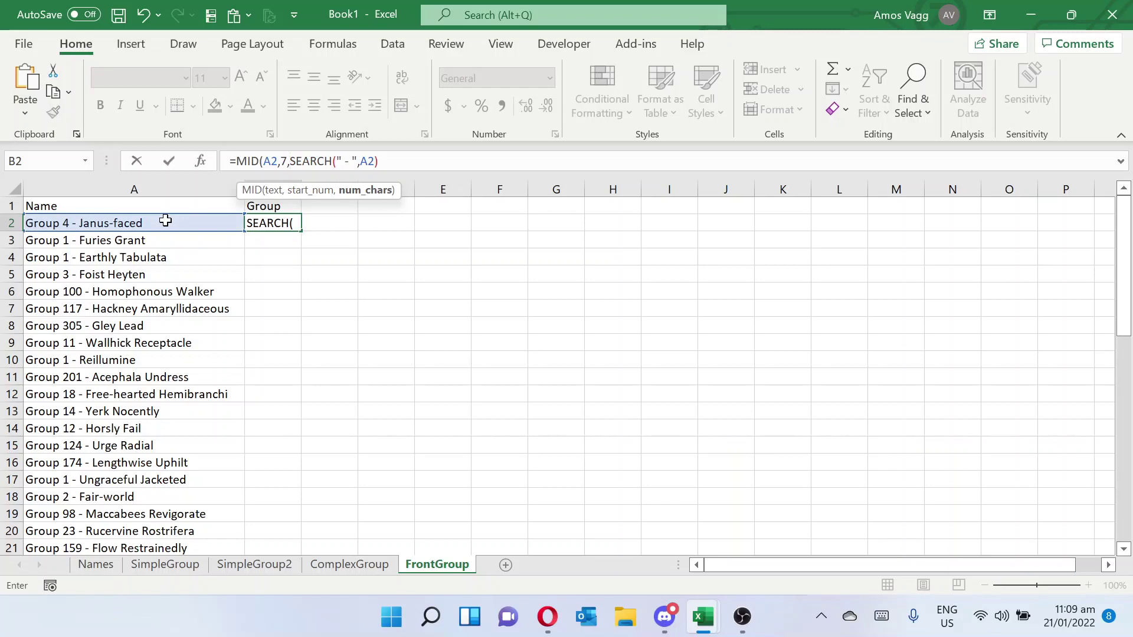
key("F2")
type("-7")
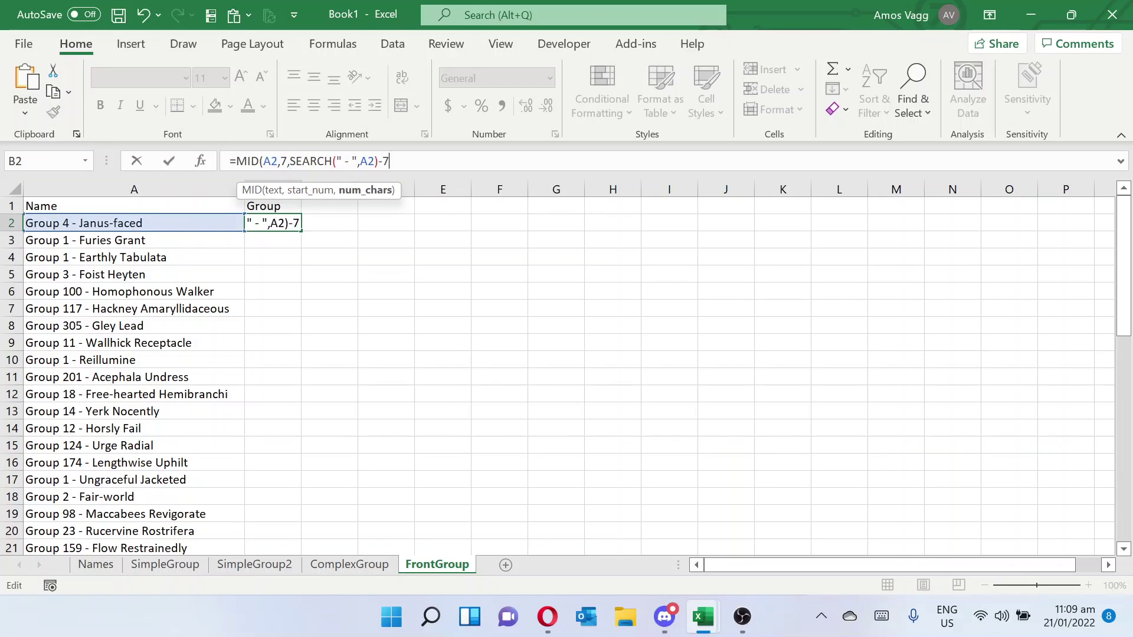
type(")")
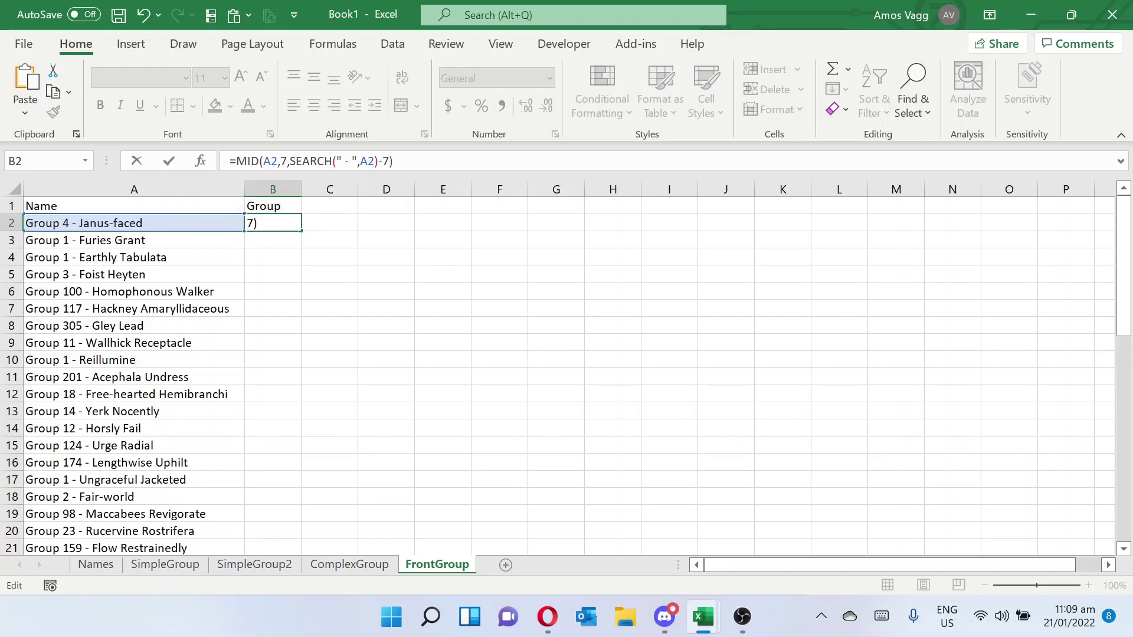
key("Return")
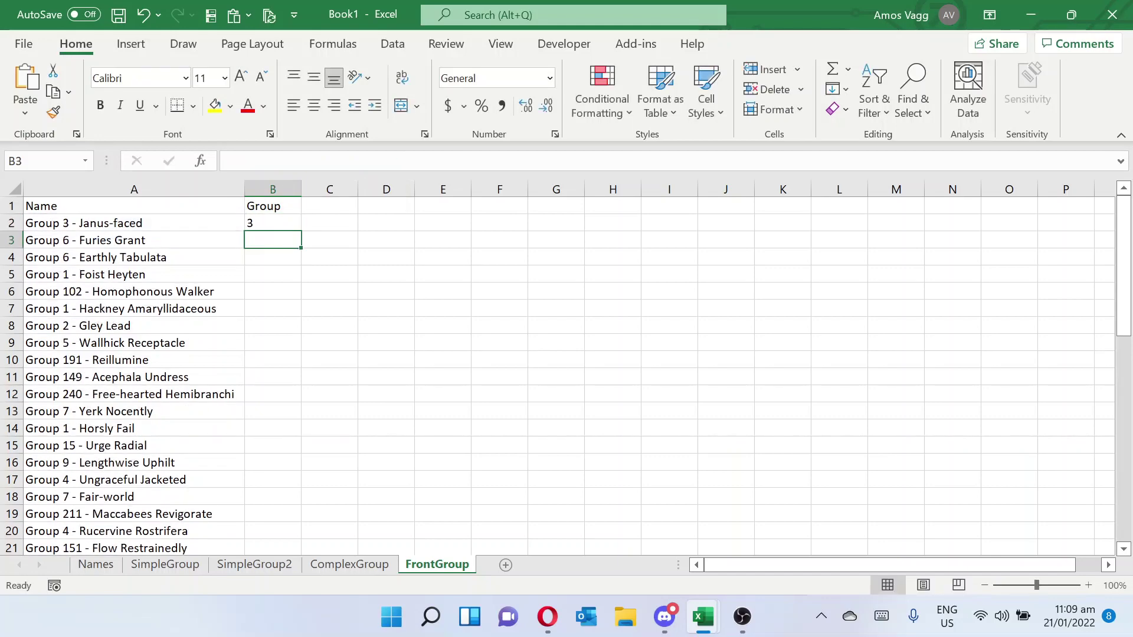
- Fill the MID formula down column B and append *1 to make the groups numeric
left_click(279, 224)
double_click(302, 234)
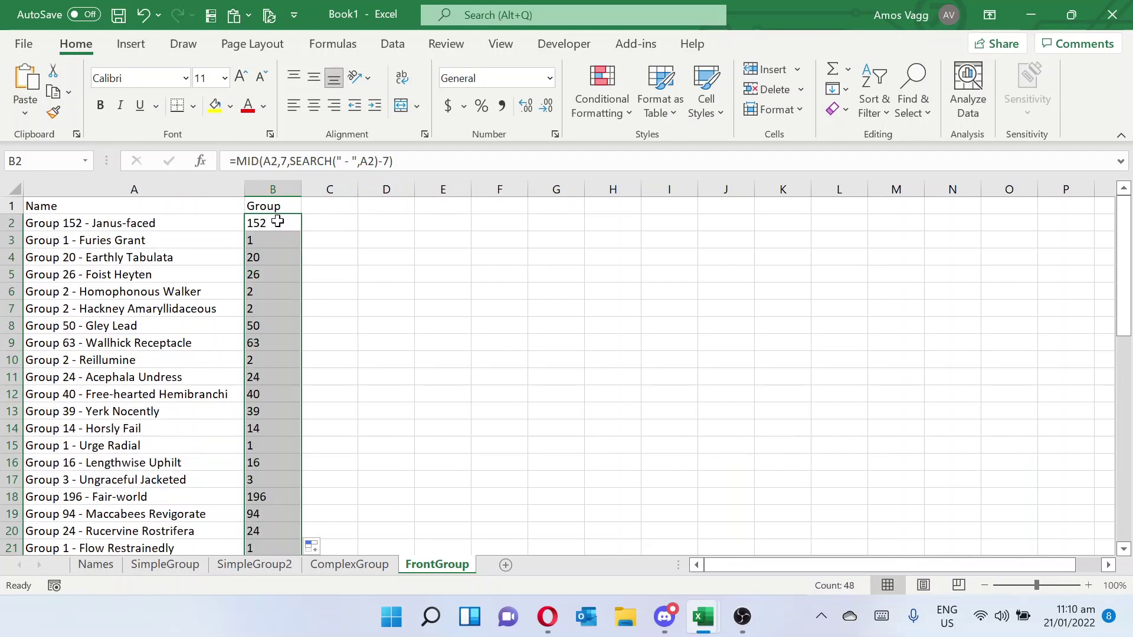
left_click(279, 222)
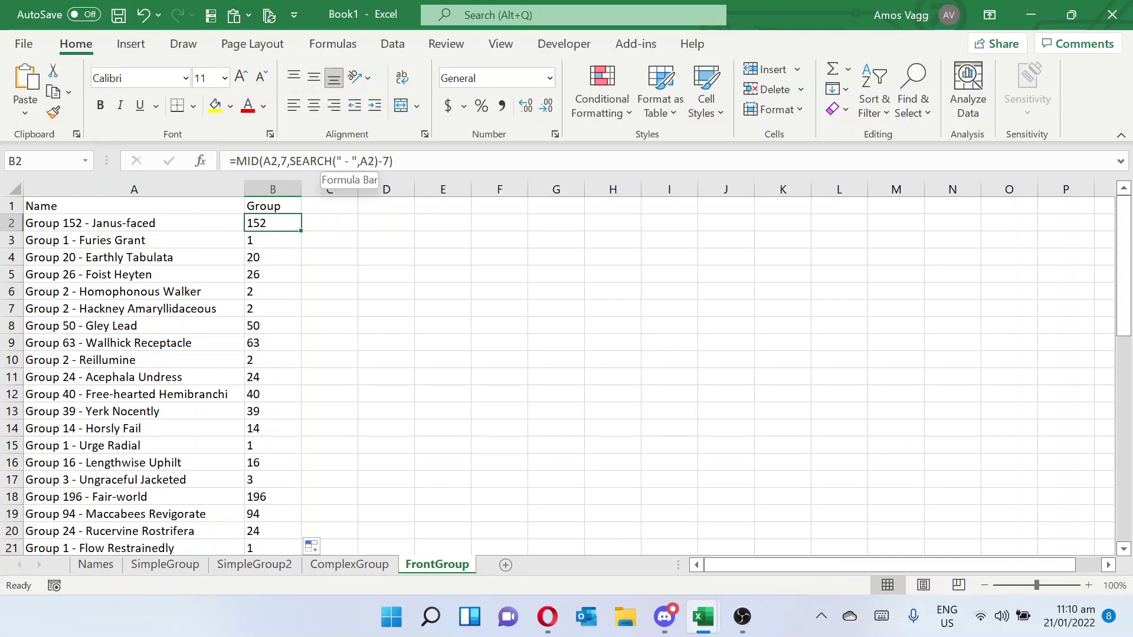
key("F2")
key("Left")
key("Left")
key("Left")
key("Left")
key("Left")
key("Left")
key("Left")
key("Left")
key("Left")
key("Left")
key("Left")
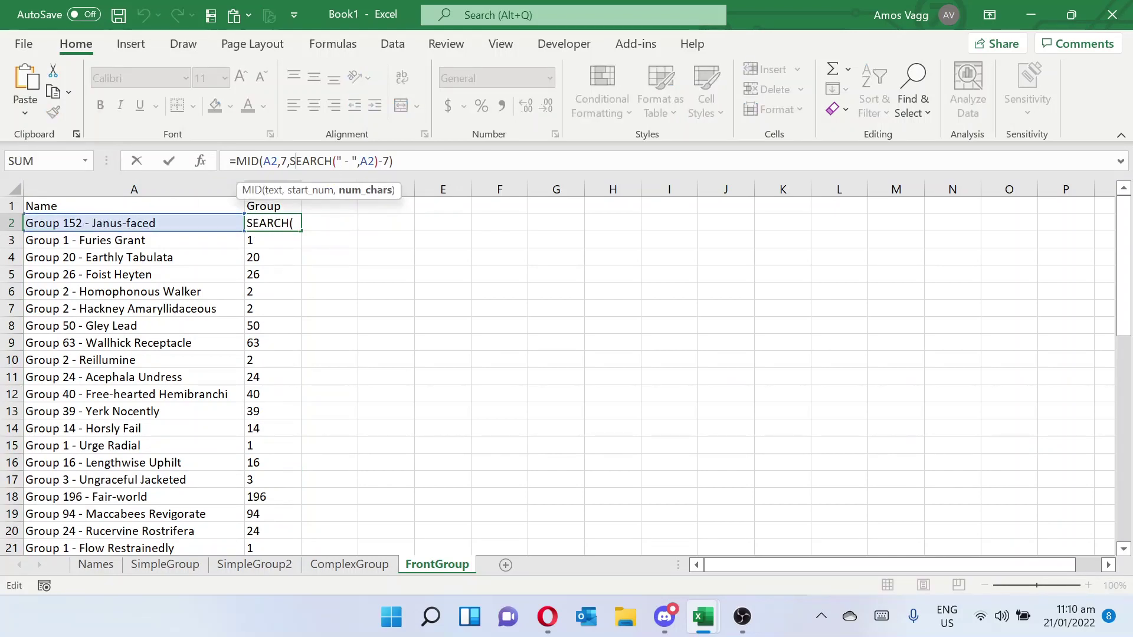
key("End")
type("*1")
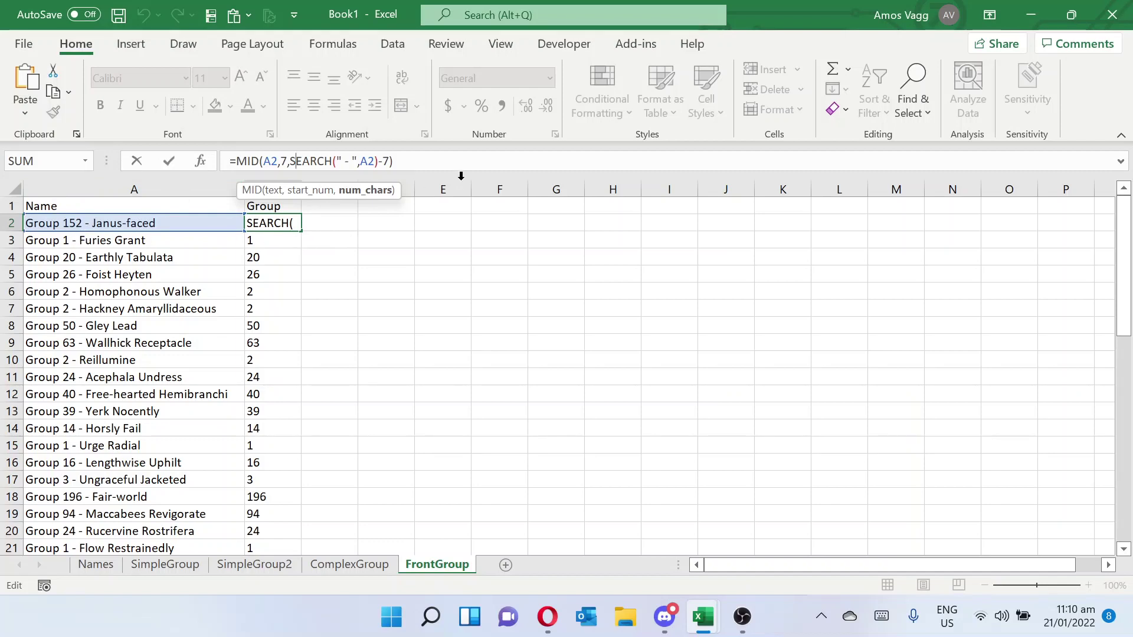
key("ctrl+Return")
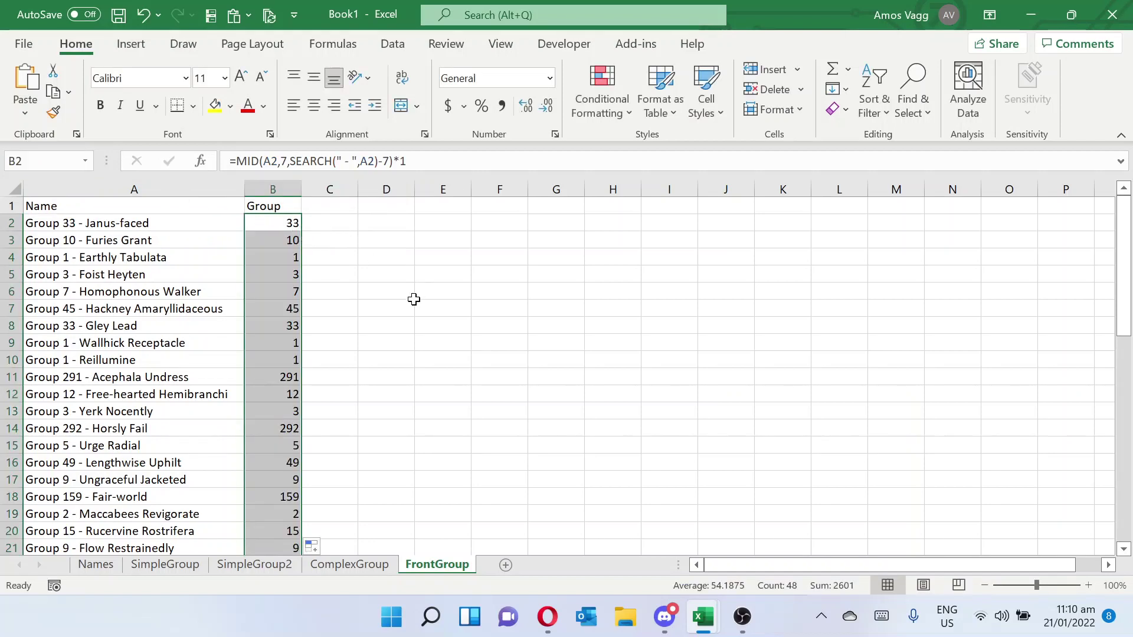